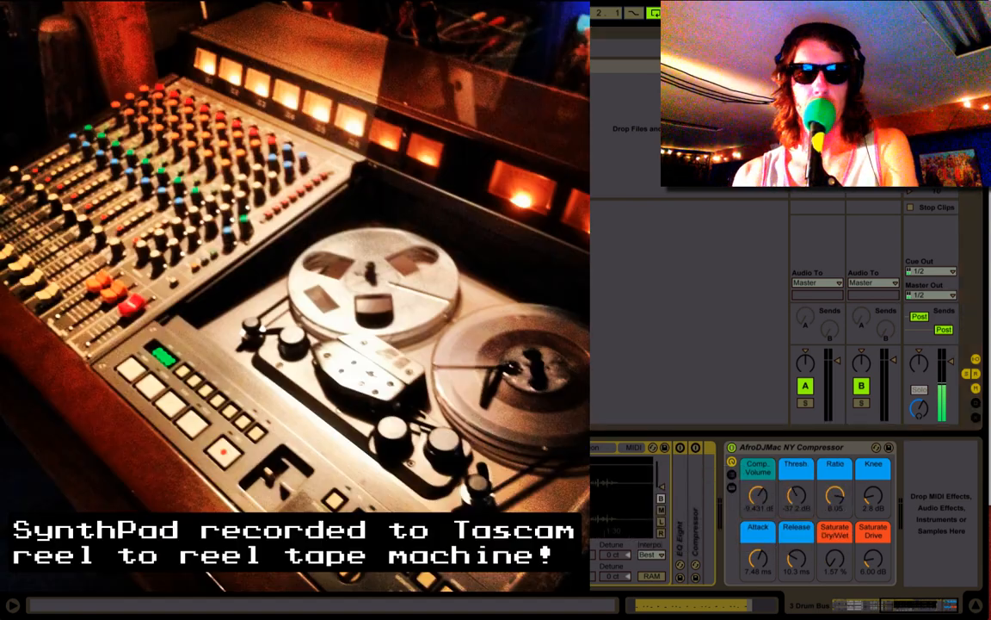
- Show the chains and devices of the AfroDJMac SynthPad Tape rack and display the sample of the 2 T8 SynthPad sampler
key("Right")
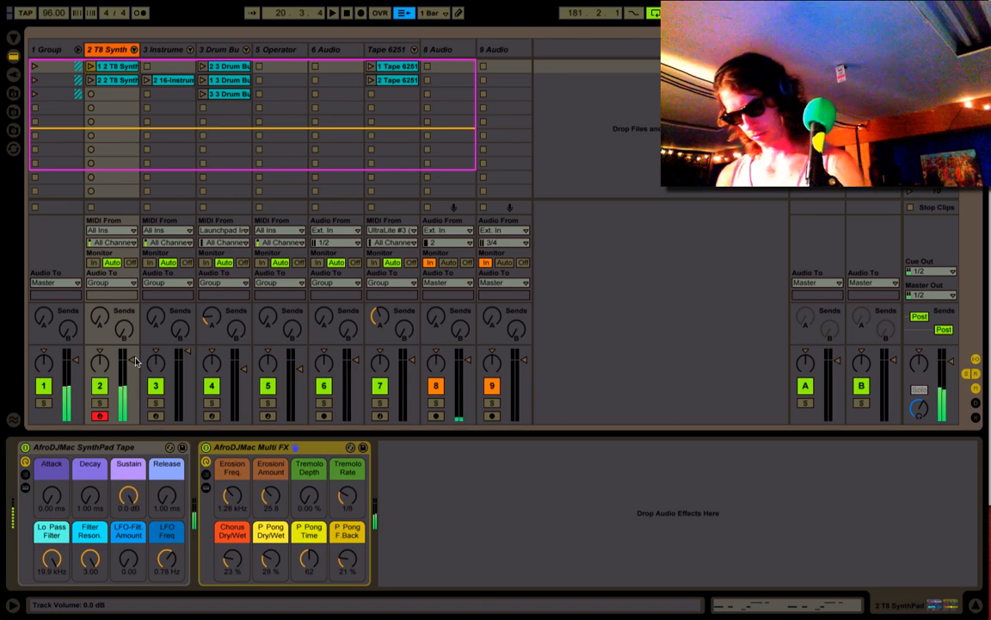
left_click(112, 447)
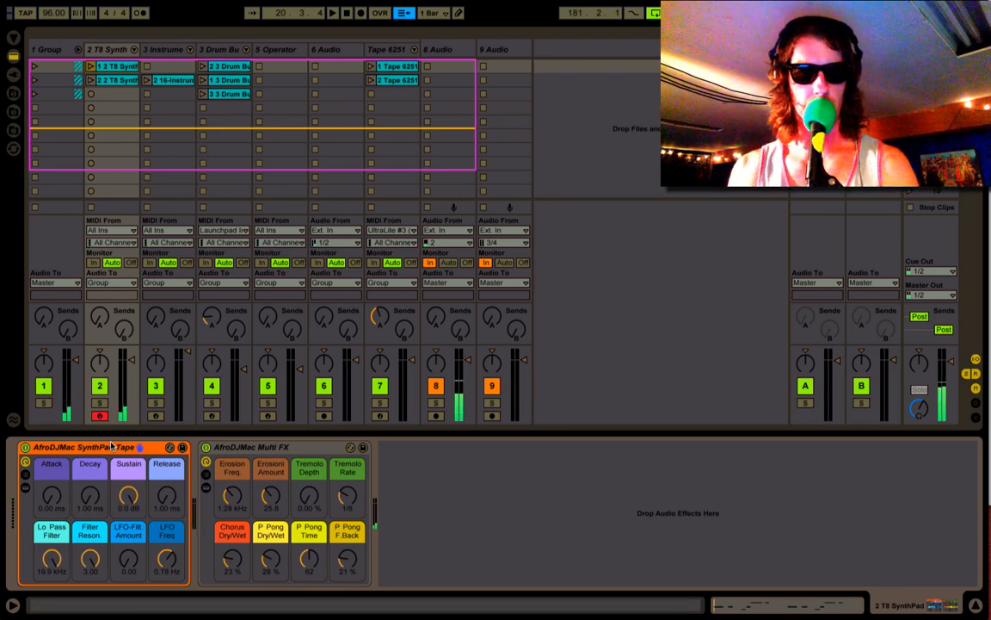
left_click(26, 487)
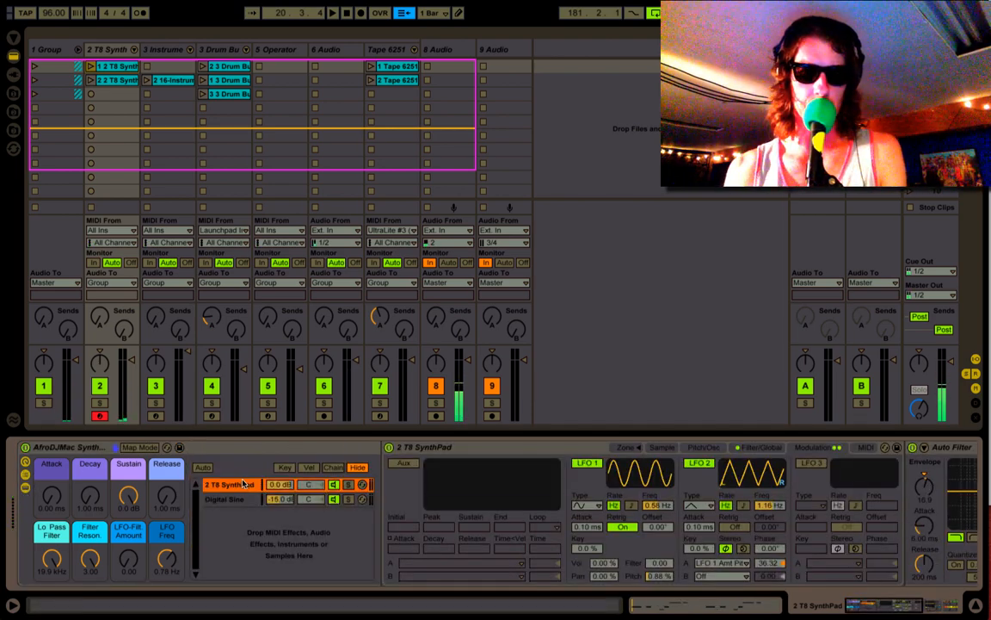
left_click(476, 448)
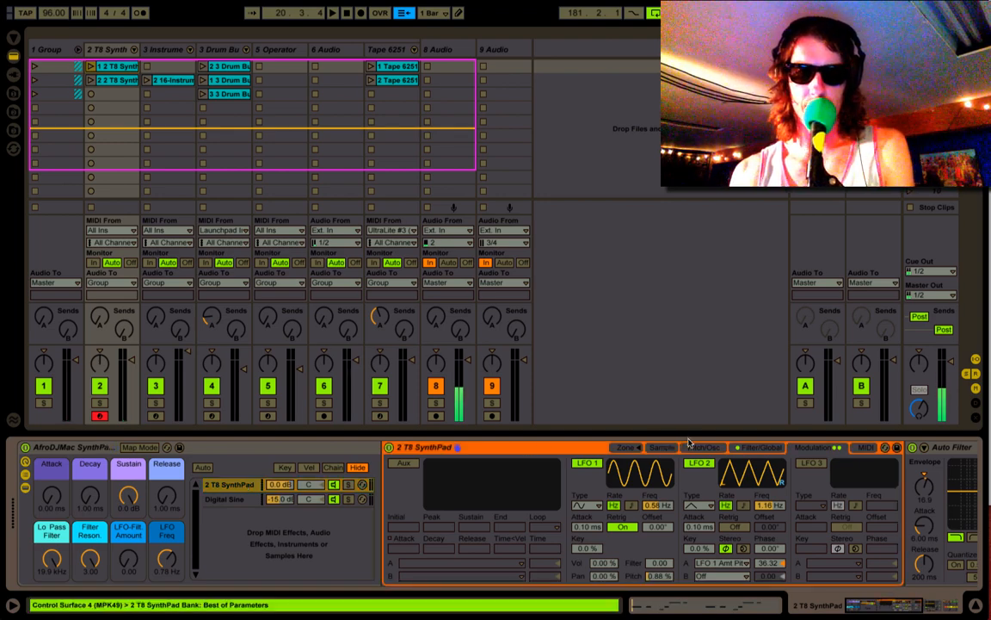
left_click(662, 447)
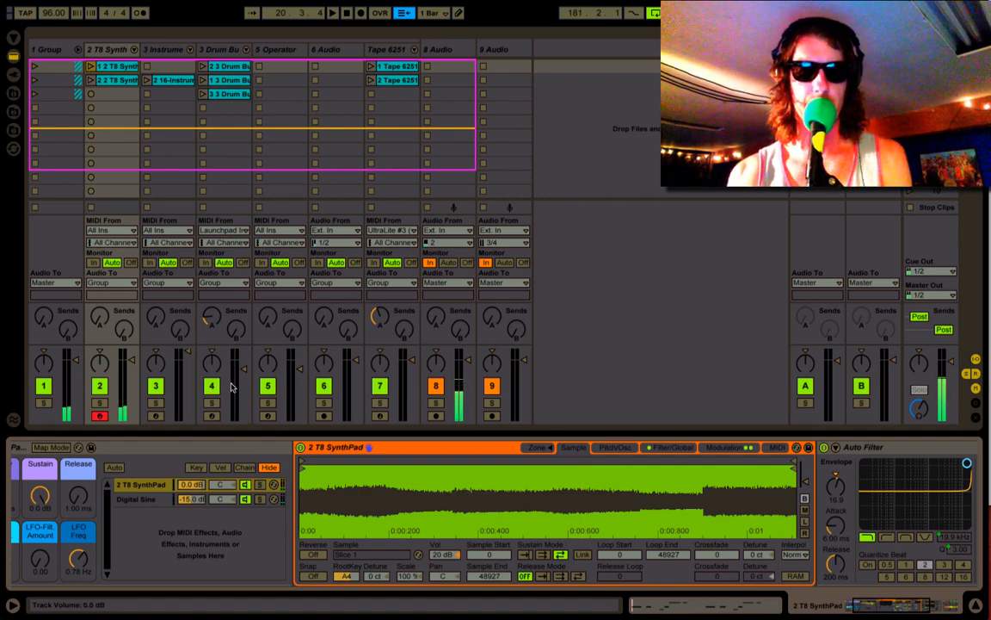
- Examine the Digital Sine chain's sample and audition the two rack layers by turning a chain off and on again
scroll(485, 448, "right", 5)
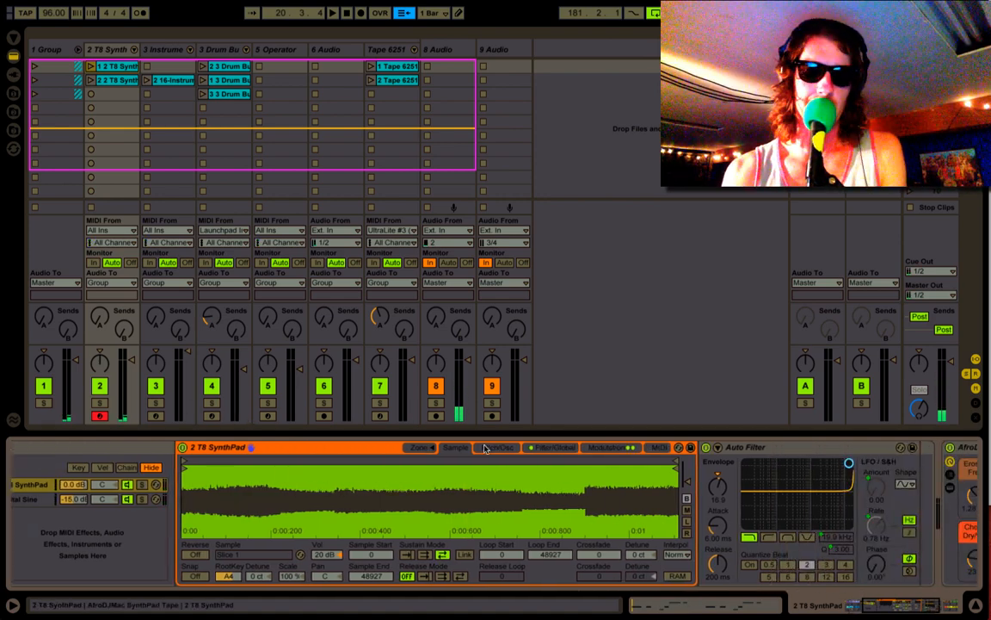
scroll(485, 448, "right", 3)
scroll(430, 454, "left", 8)
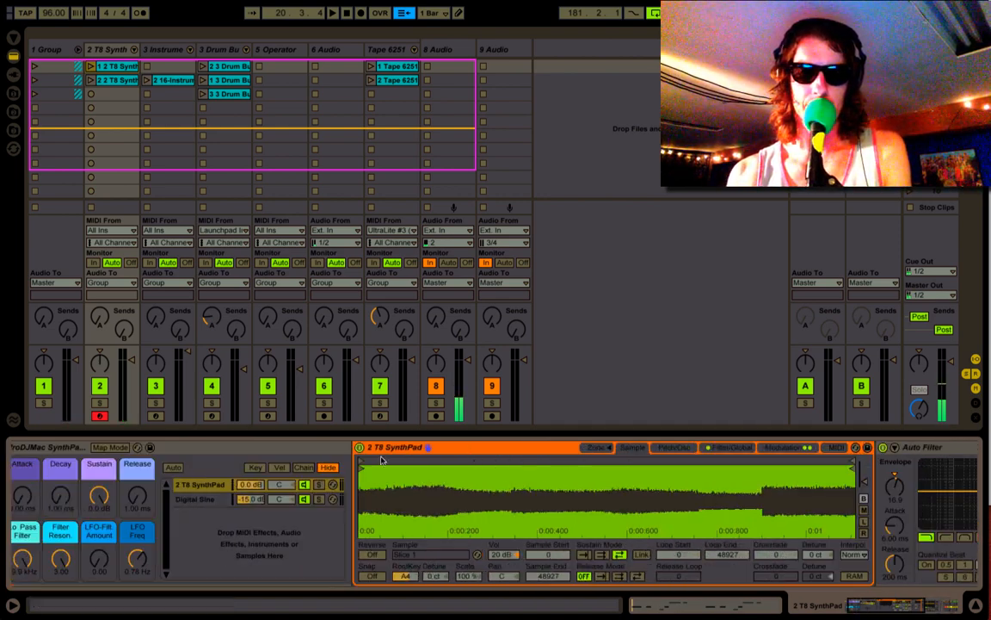
left_click(195, 499)
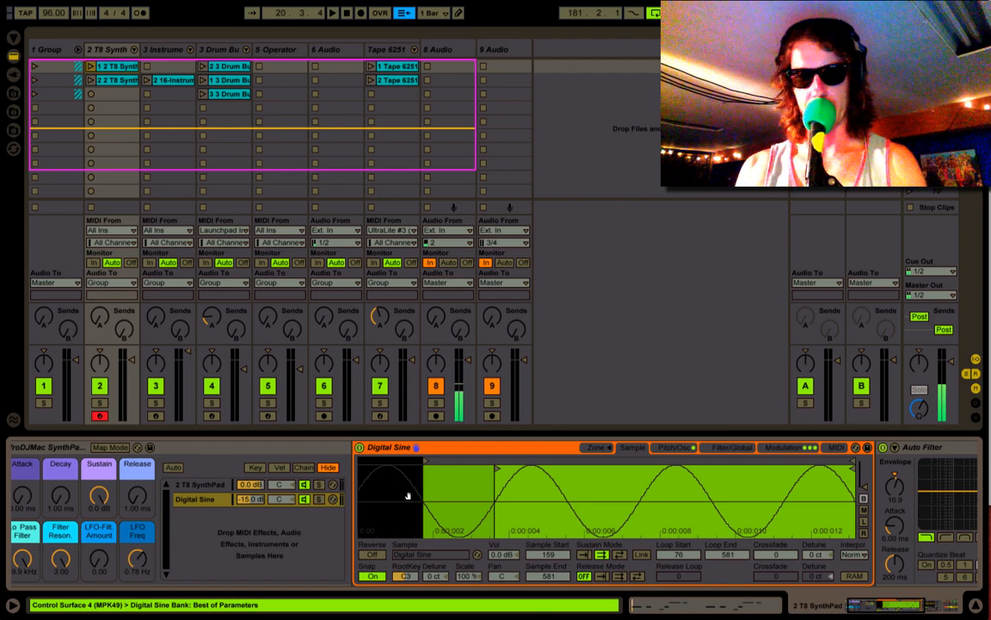
left_click(303, 487)
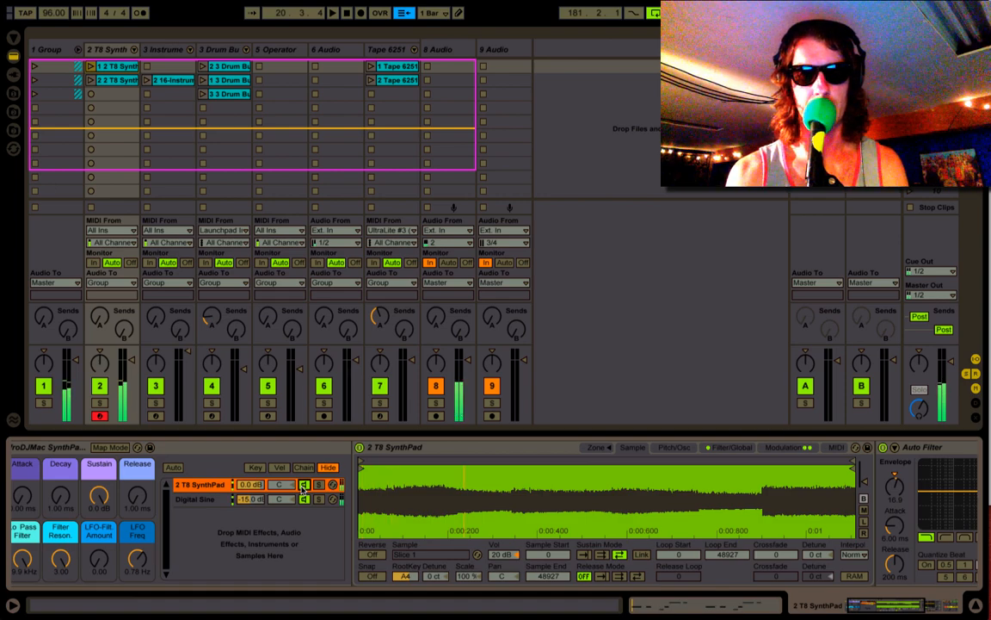
left_click(304, 500)
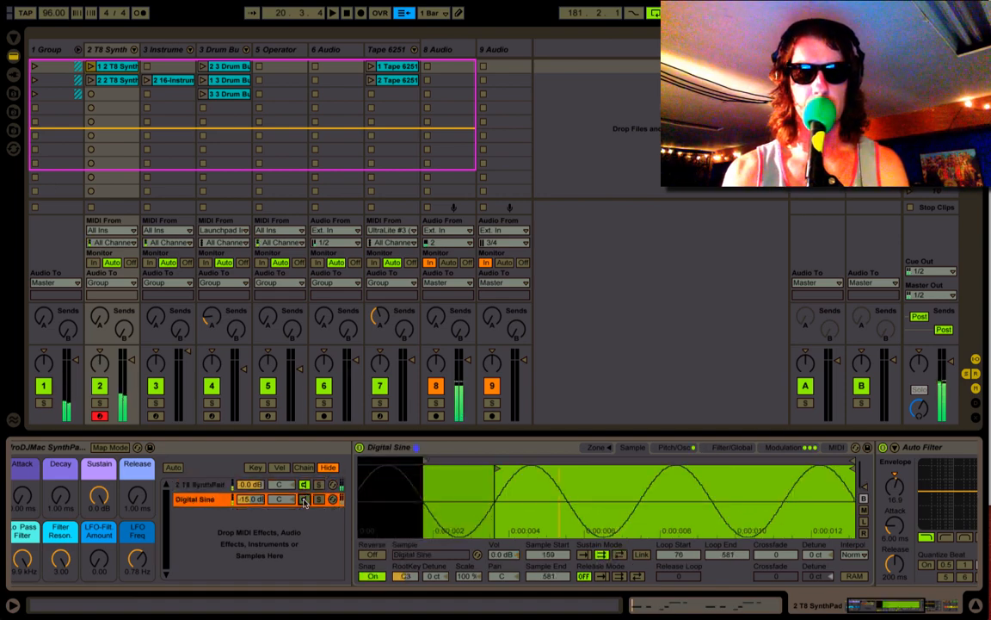
left_click(305, 500)
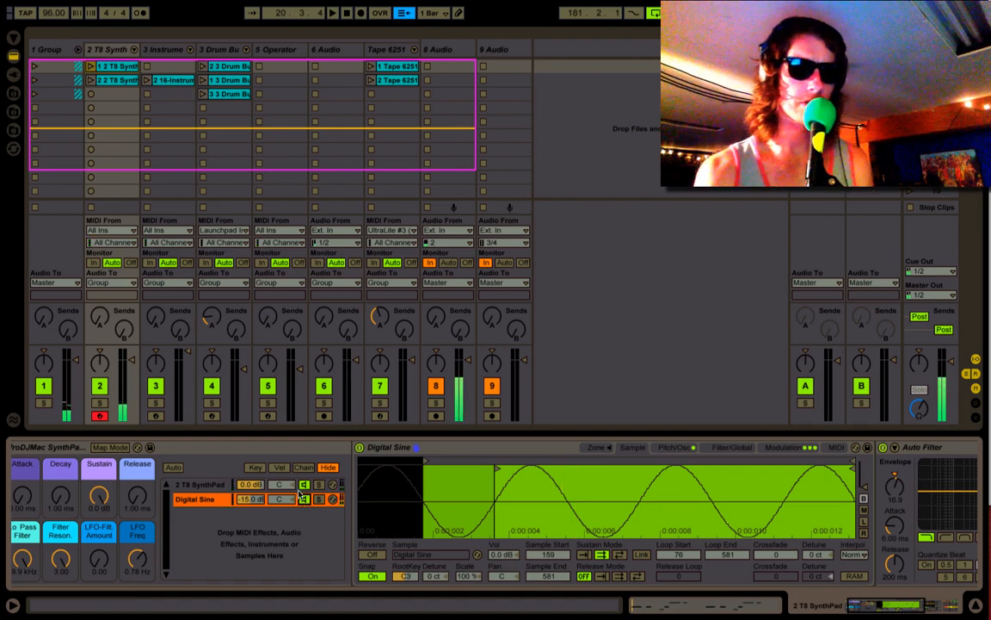
scroll(290, 501, "left", 2)
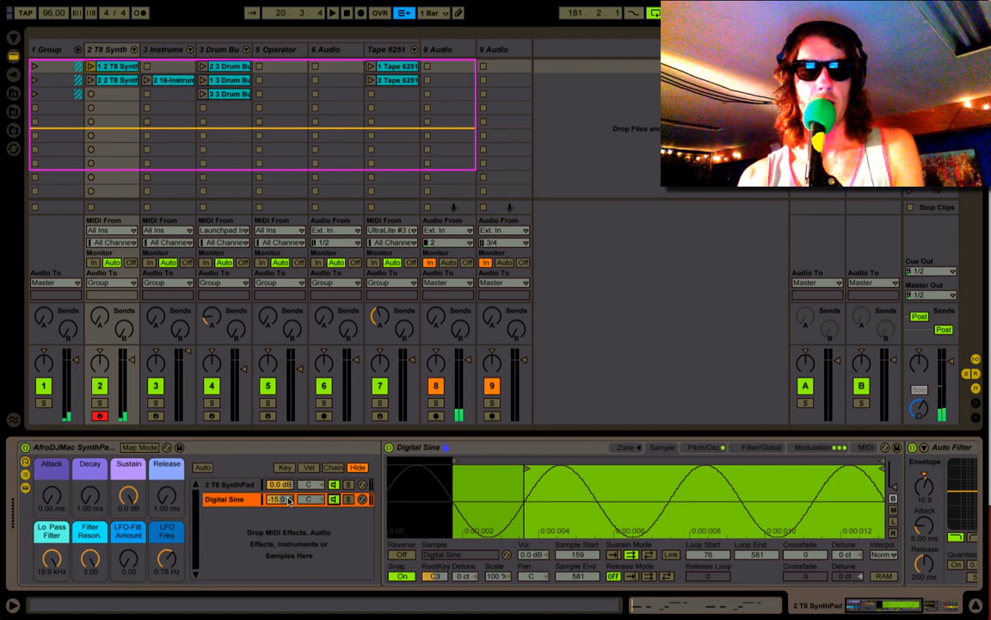
- Inspect the modulation settings and the filter and global settings of the 2 T8 SynthPad chain's sampler
left_click(81, 448)
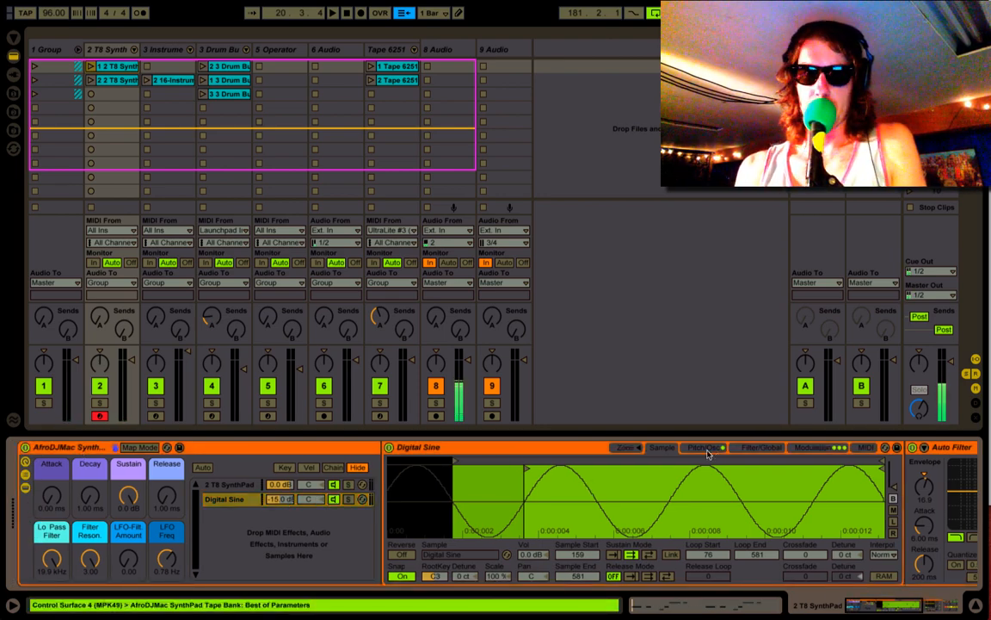
left_click(240, 486)
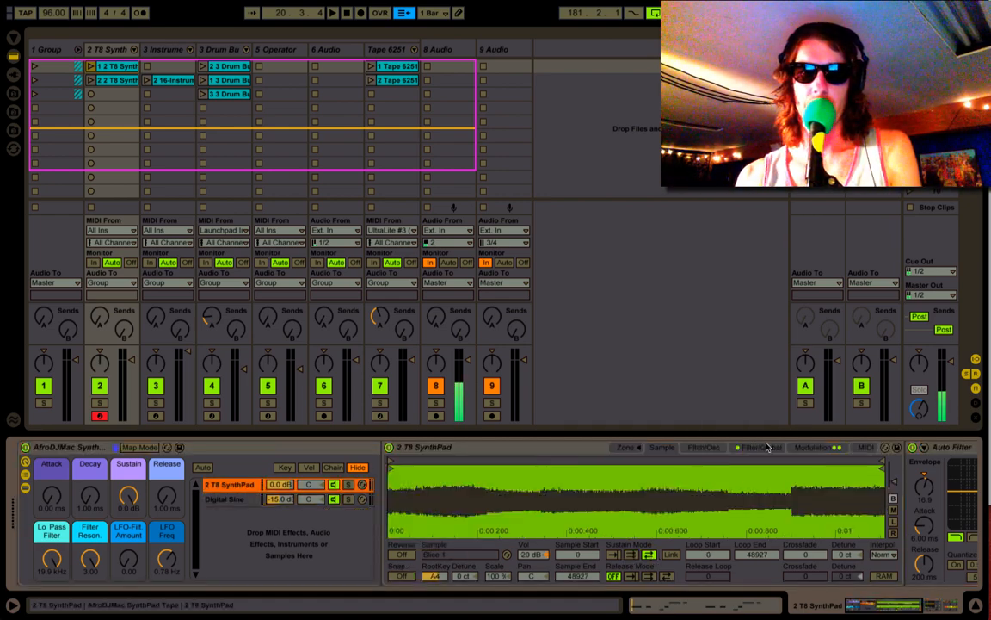
left_click(818, 453)
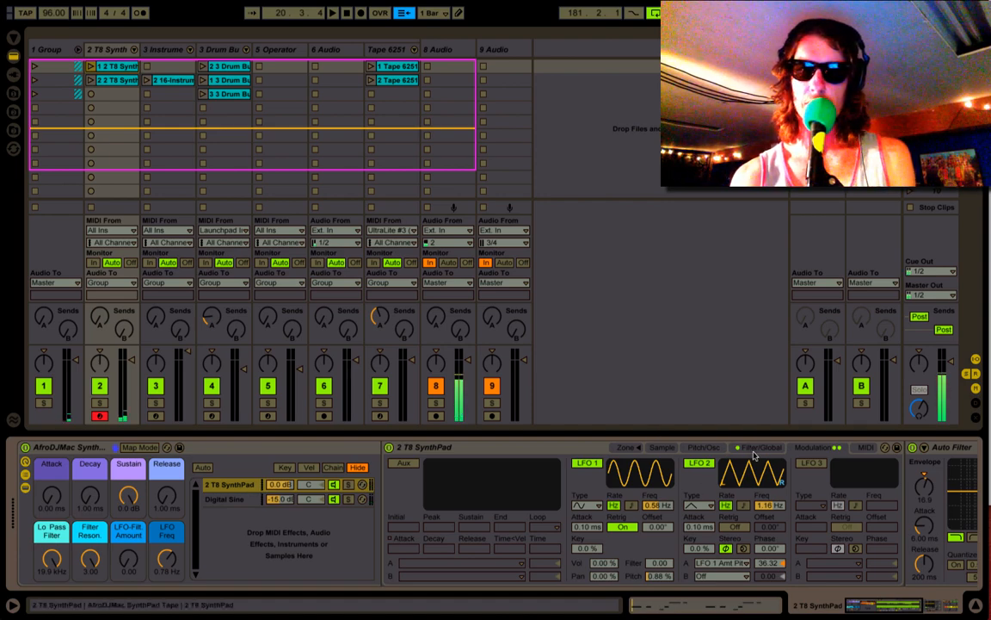
left_click(755, 448)
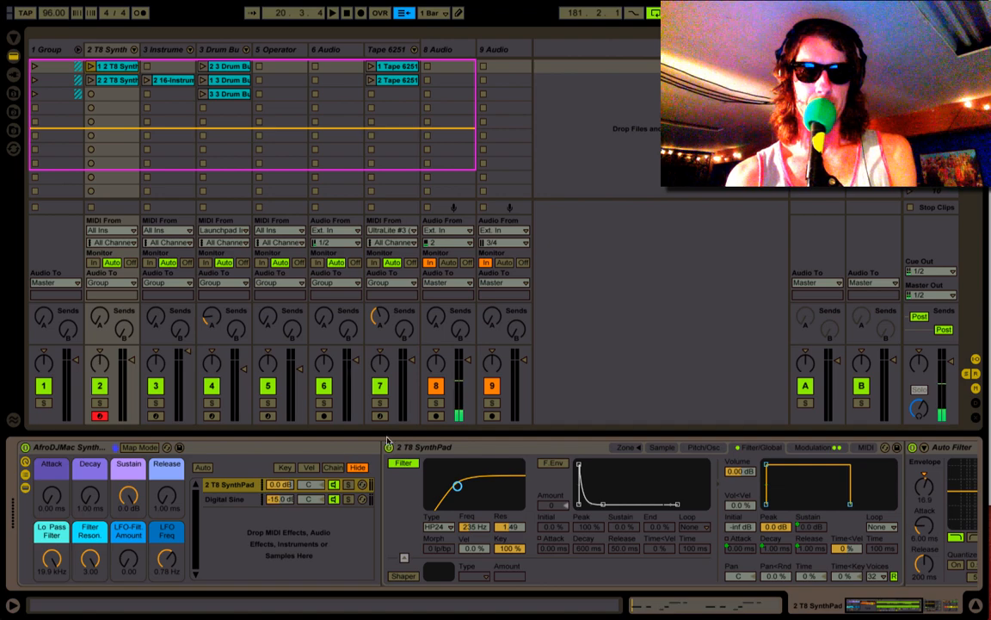
- Collapse the SynthPad Tape rack to its macros and try the Attack macro at up to about 1.64 s before resetting it to 0 ms
left_click(25, 488)
left_click(25, 475)
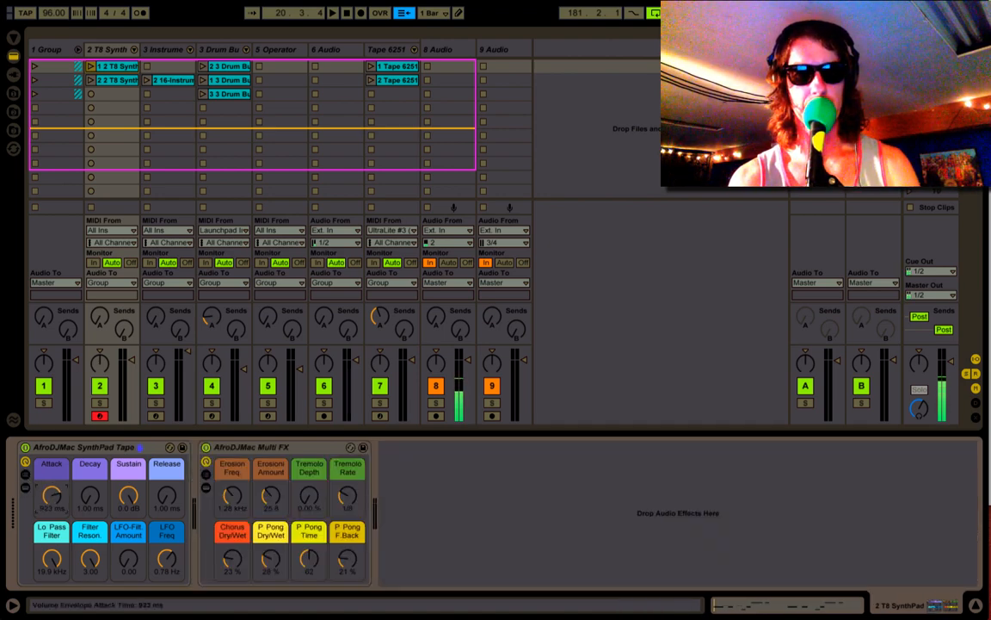
left_click_drag(50, 499, 51, 482)
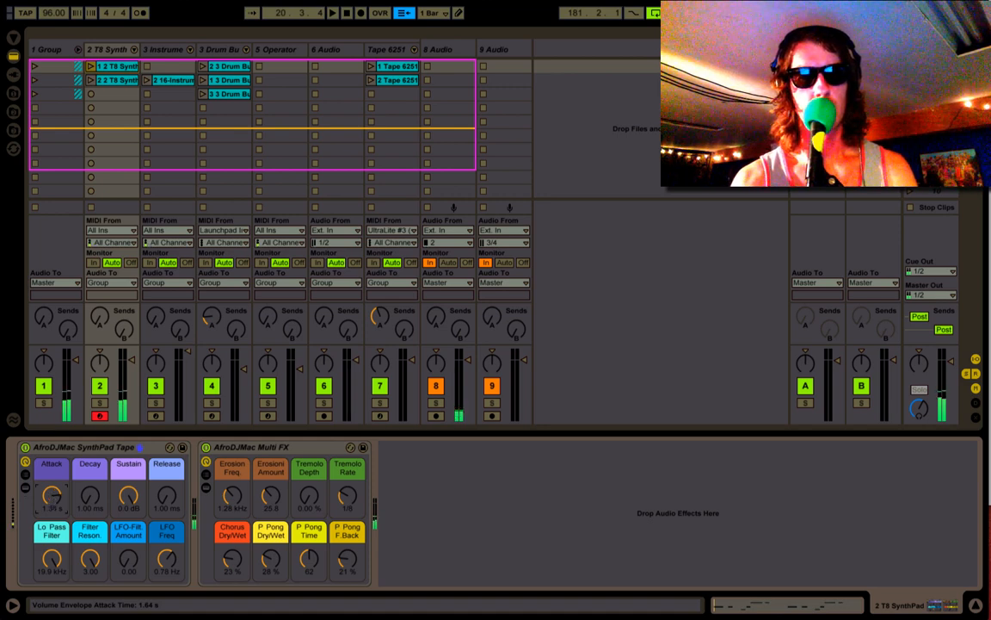
left_click_drag(51, 497, 51, 525)
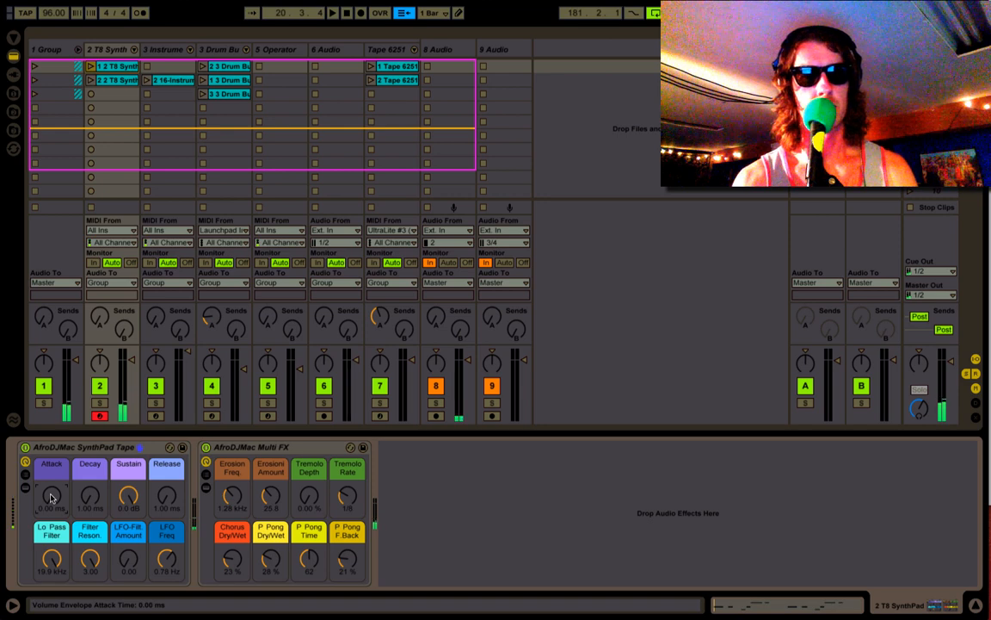
- Set the Multi FX rack's Chorus Dry/Wet and P Pong Dry/Wet to 0 % and its Erosion Amount to 0
left_click(231, 559)
left_click_drag(231, 560, 270, 594)
left_click(271, 498)
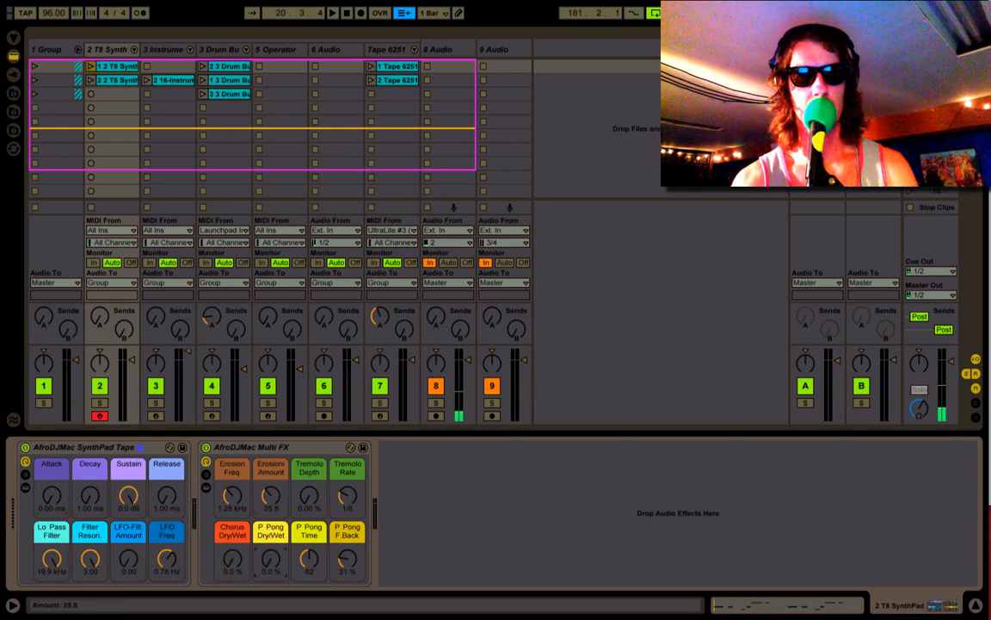
left_click_drag(271, 498, 278, 494)
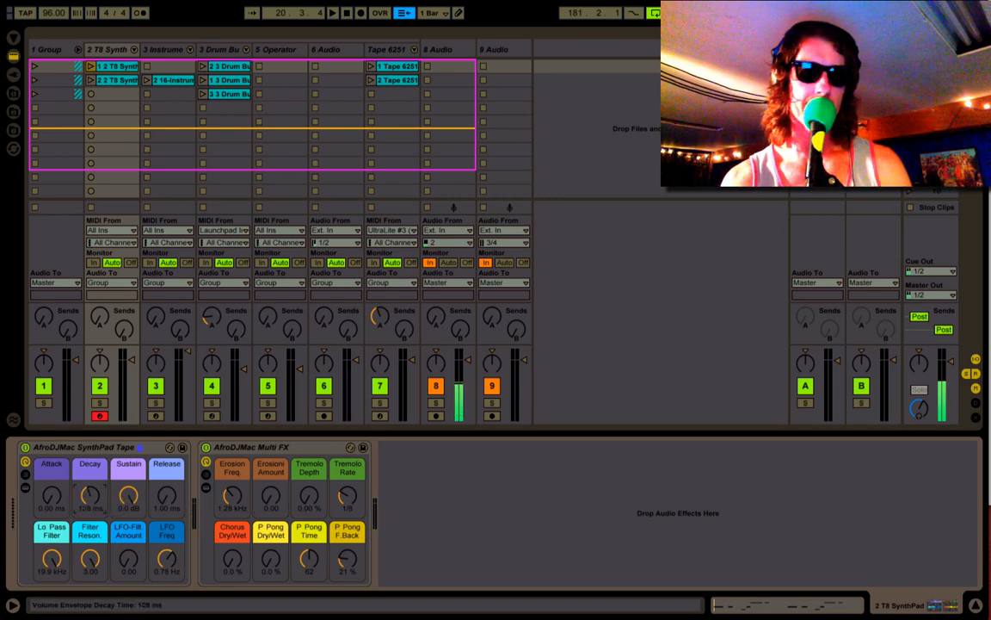
- Set the rack's Decay to 279 ms, Sustain to -27 dB and Release to 279 ms, with its chains and devices shown
left_click_drag(90, 495, 90, 486)
left_click(24, 486)
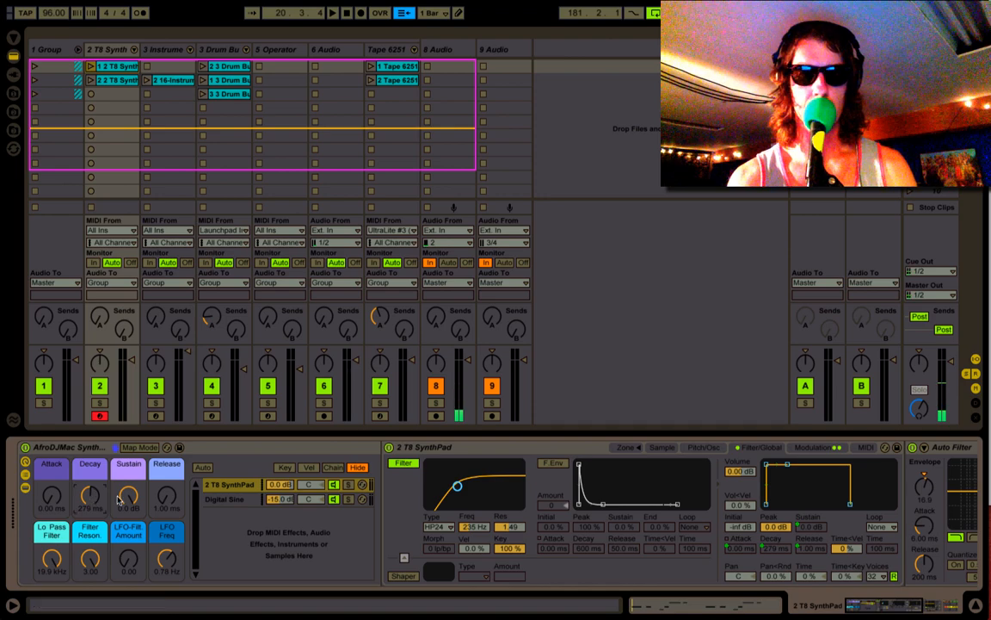
left_click_drag(129, 495, 128, 512)
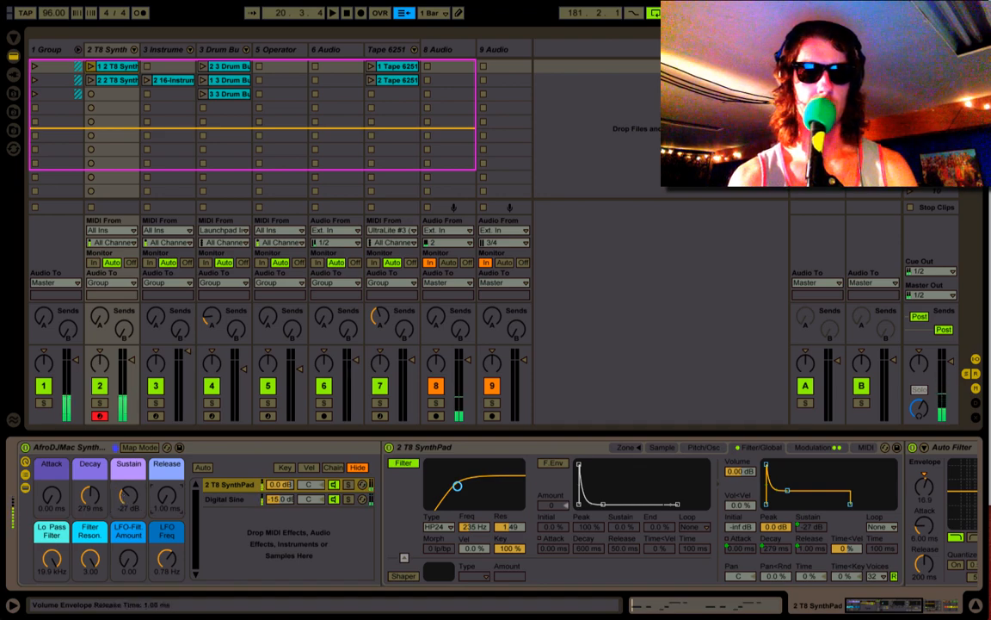
left_click_drag(167, 497, 166, 490)
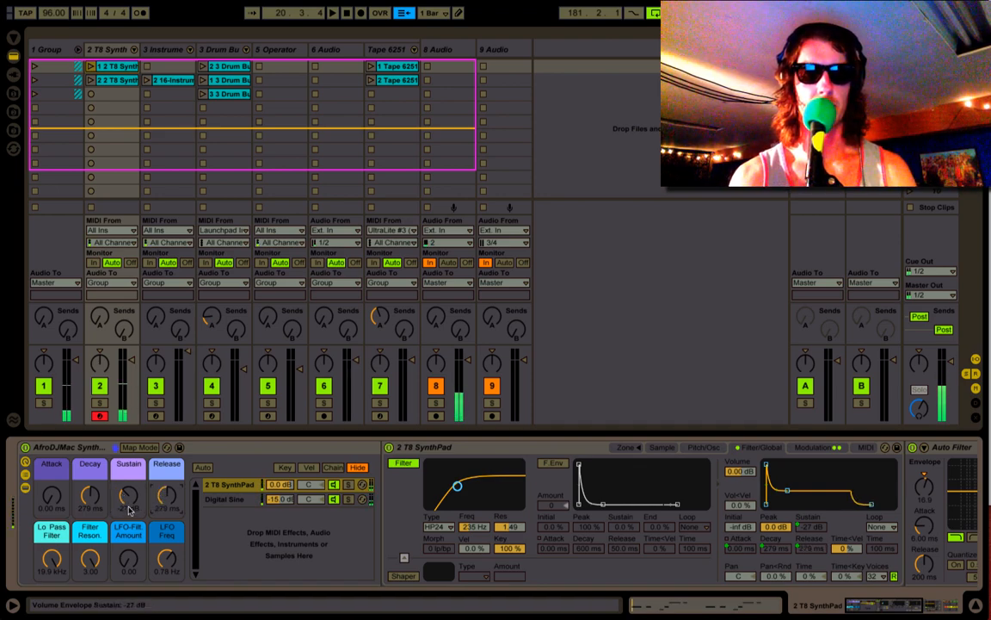
- Set the SynthPad Tape rack's Decay to 1 ms, Sustain to 0 dB and Release to 152 ms
left_click_drag(129, 509, 123, 537)
left_click_drag(96, 502, 95, 551)
left_click_drag(124, 491, 124, 443)
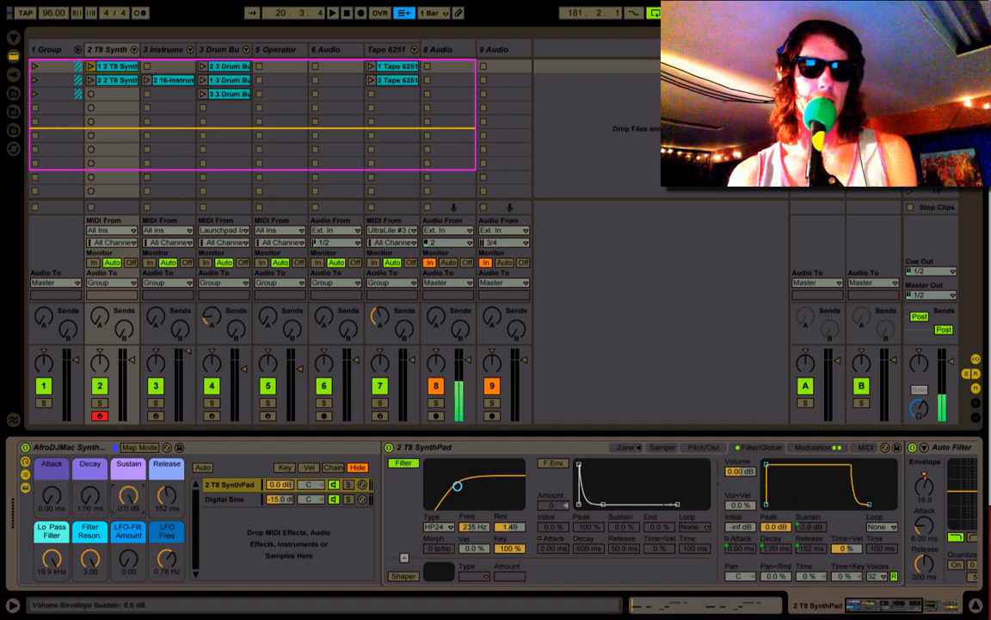
- Fold the 2 T8 SynthPad sampler and set Lo Pass Filter to 819 Hz, LFO-Filt. Amount to 20.8 and LFO Freq to 3.76 Hz
double_click(444, 449)
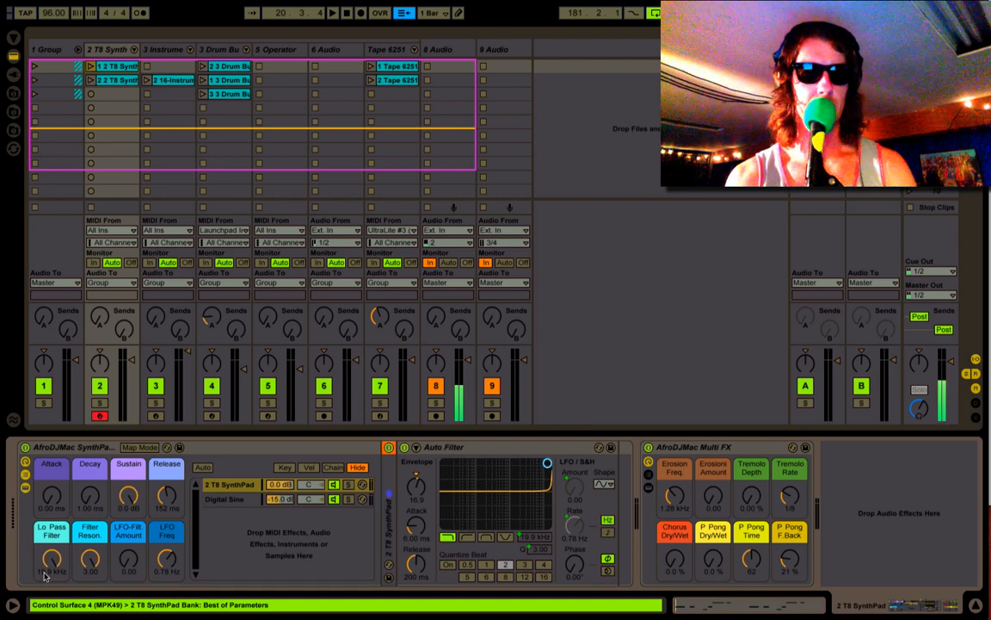
left_click_drag(51, 559, 51, 586)
left_click_drag(128, 495, 128, 482)
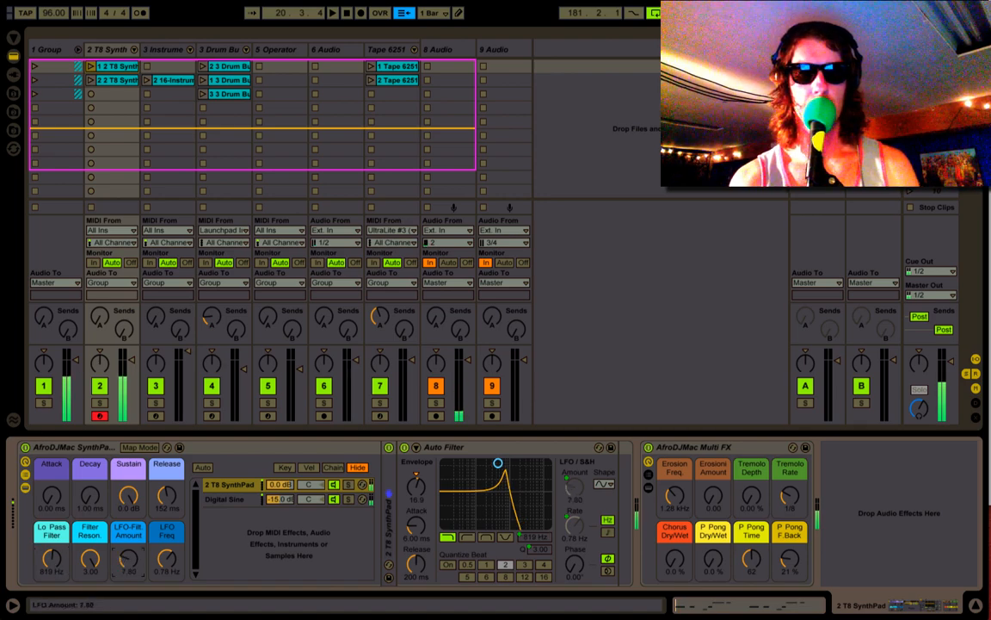
left_click_drag(129, 562, 130, 531)
left_click_drag(167, 560, 167, 533)
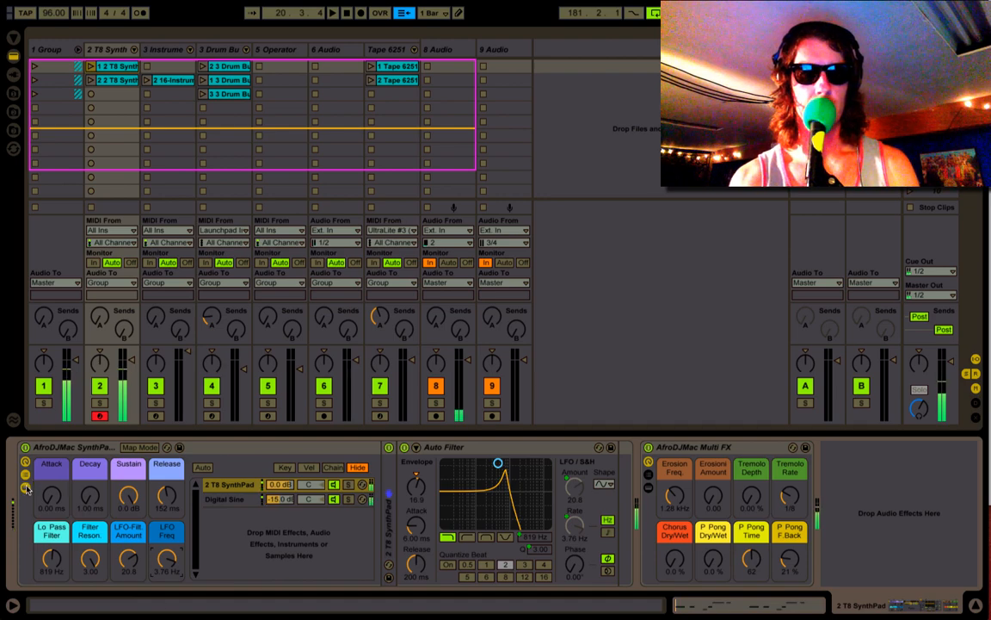
- Select the Digital Sine chain, fold its sampler and set the rack's Lo Pass Filter macro to 2.33 kHz
left_click(222, 499)
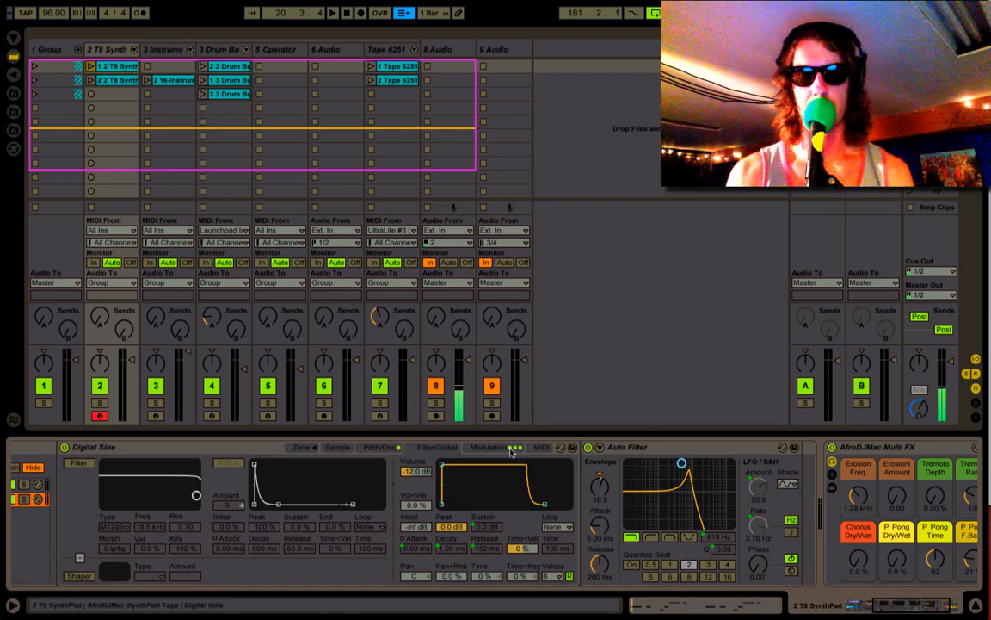
left_click(201, 451)
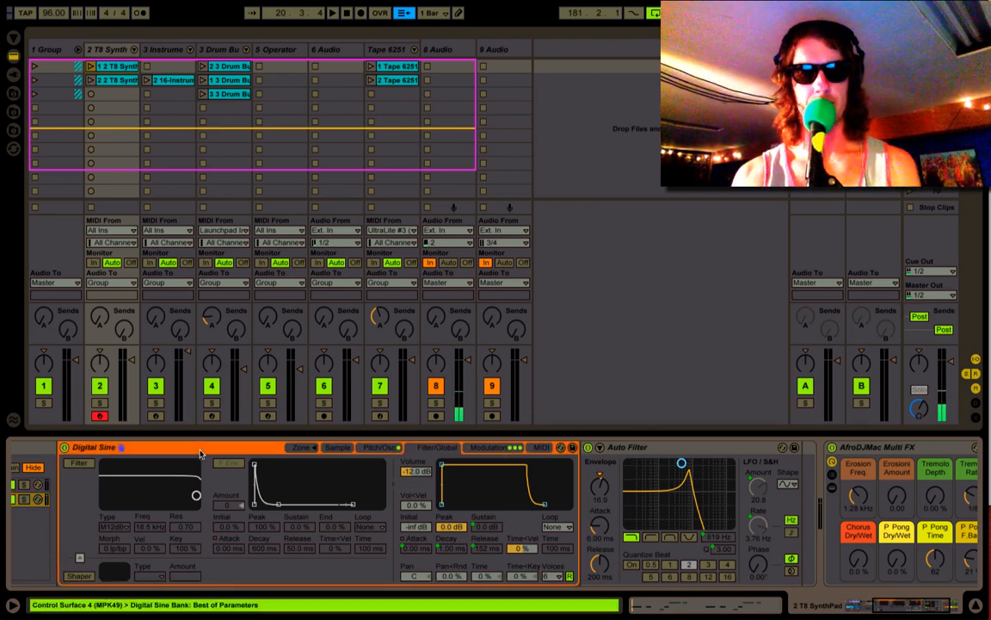
scroll(200, 453, "left", 8)
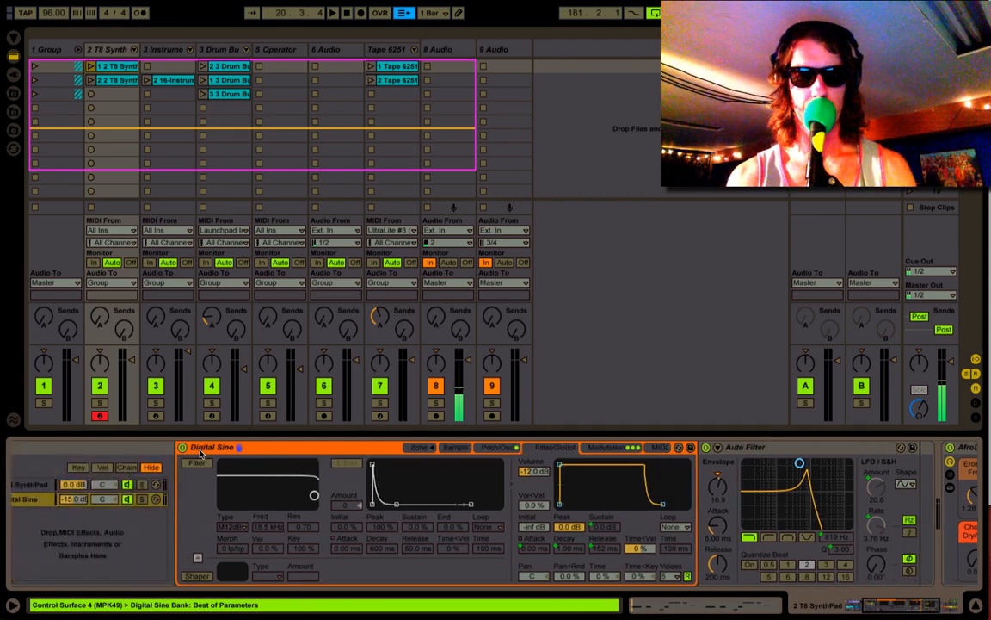
left_click(52, 560)
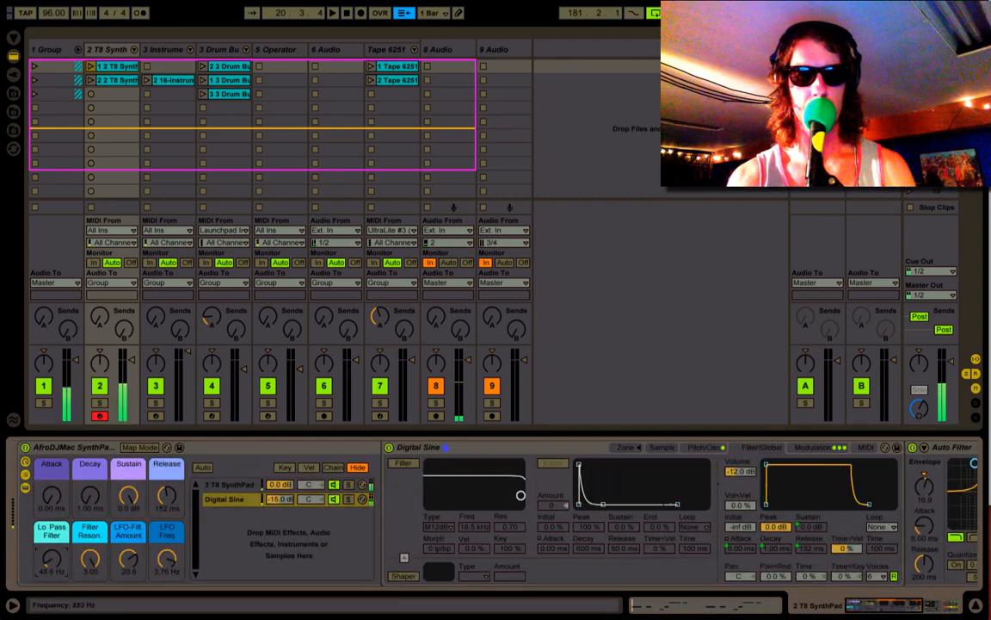
left_click(418, 448)
double_click(418, 448)
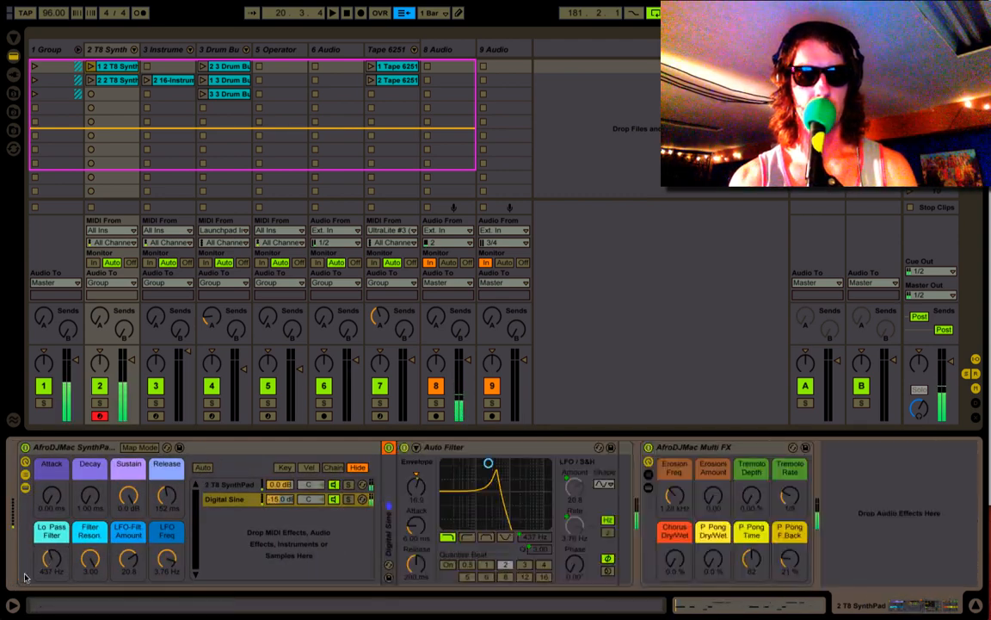
left_click_drag(49, 568, 49, 539)
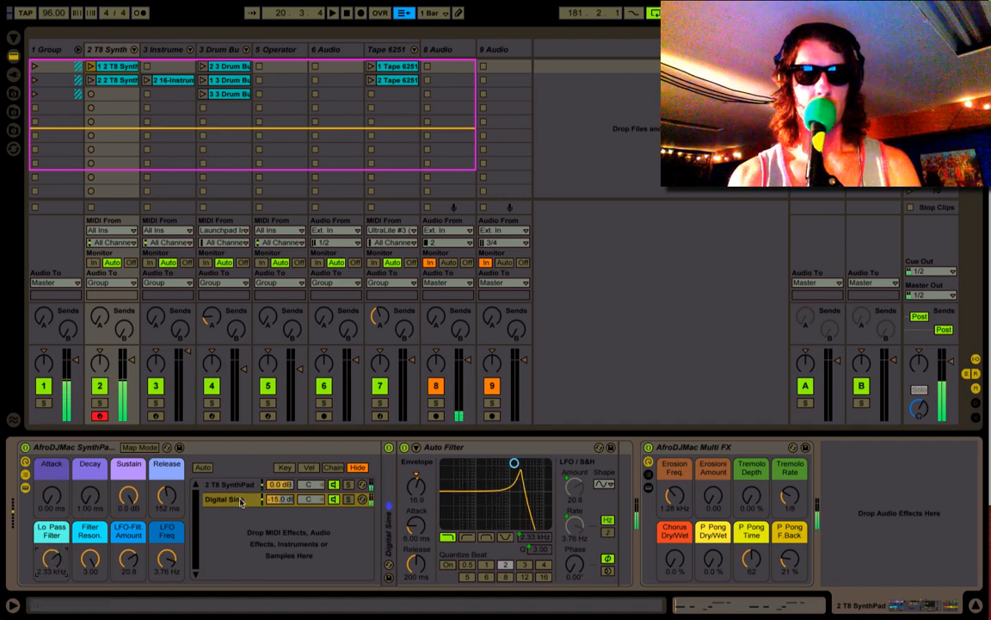
- Unfold the Digital Sine chain's sampler to show its filter and global settings
left_click(211, 499)
double_click(389, 483)
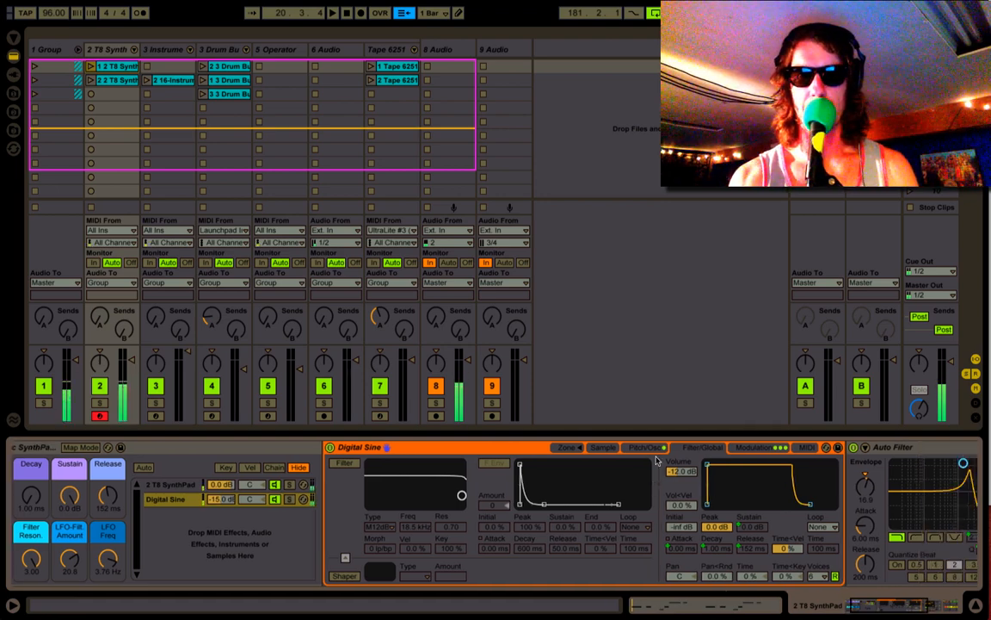
- Show the Digital Sine sampler's pitch and oscillator settings and switch its modulation oscillator off
left_click(641, 447)
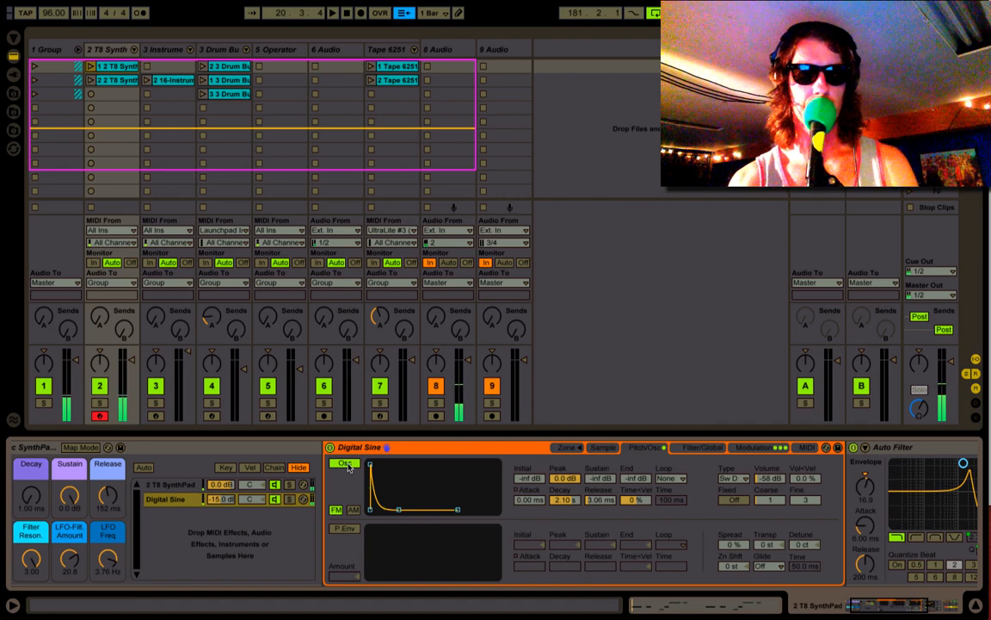
scroll(349, 466, "left", 2)
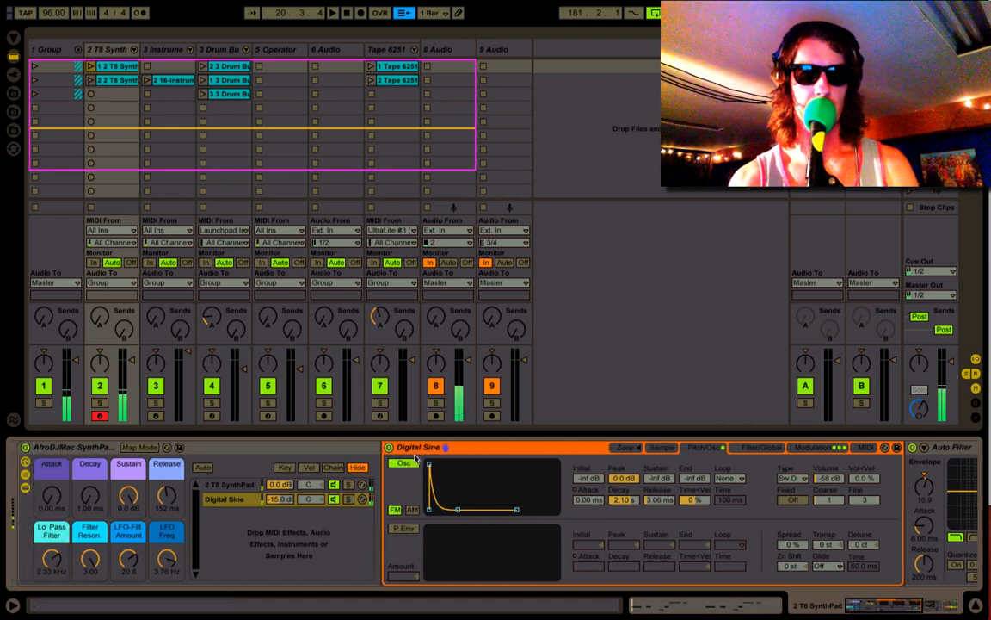
left_click(411, 465)
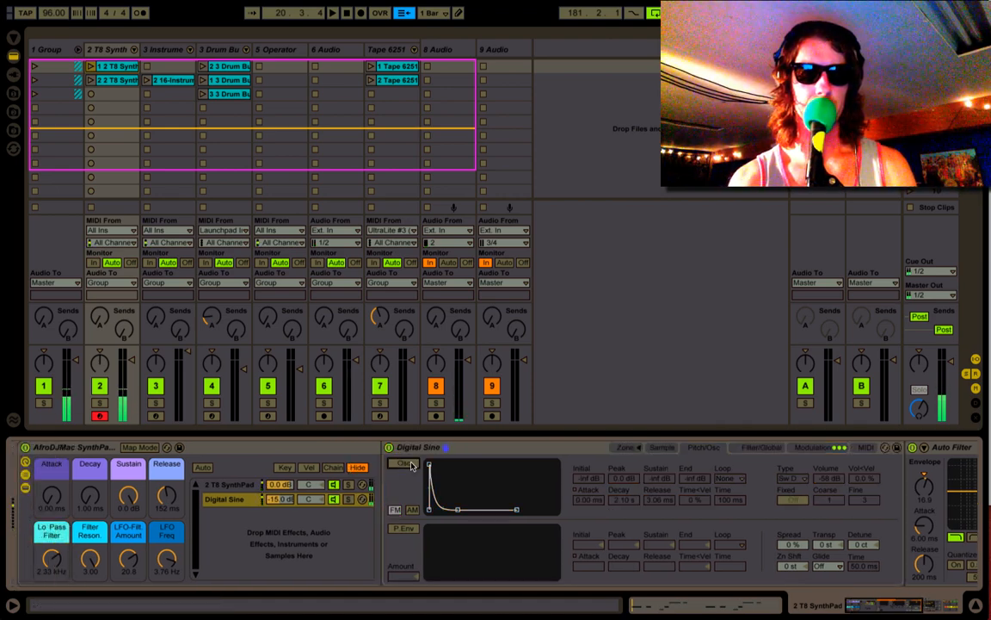
- Mute the 2 T8 SynthPad chain and set the SynthPad Tape rack's Lo Pass Filter to 19.9 kHz
left_click(333, 485)
left_click_drag(51, 562, 52, 516)
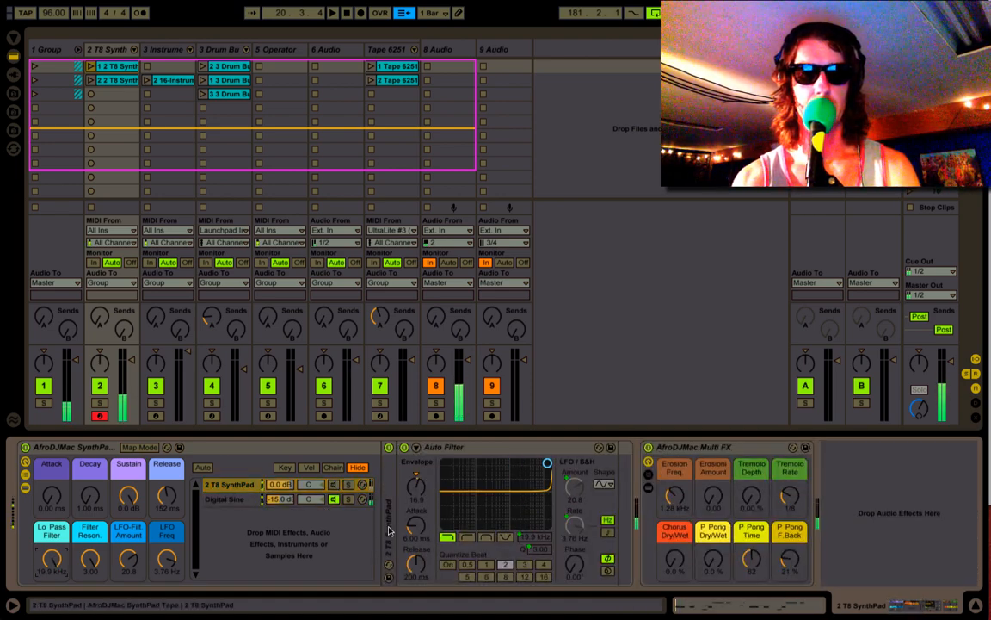
- Switch the Digital Sine sampler's modulation oscillator on and set its Volume to -56 dB
left_click(228, 499)
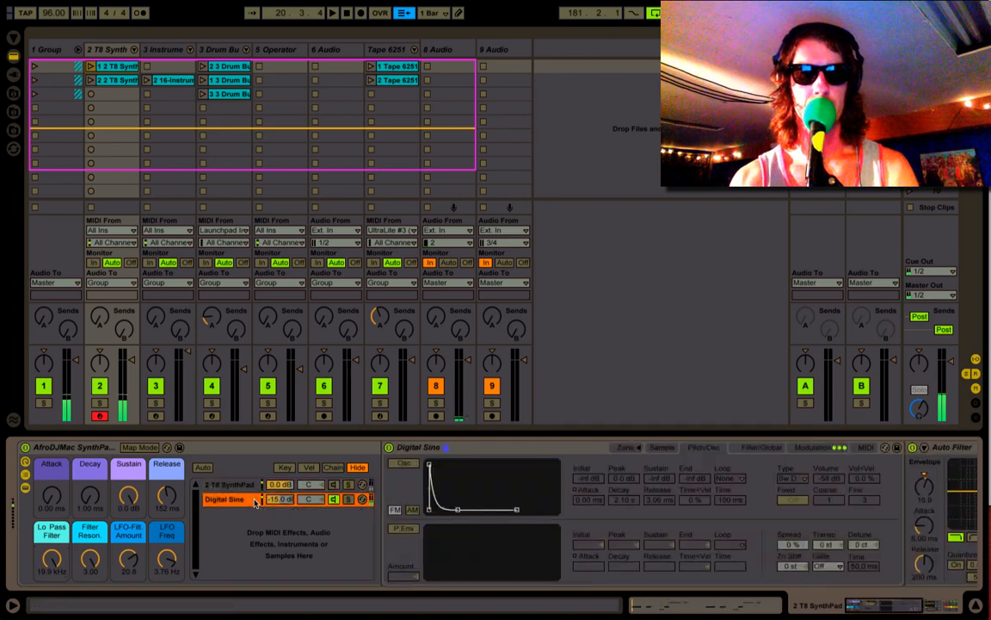
left_click(406, 464)
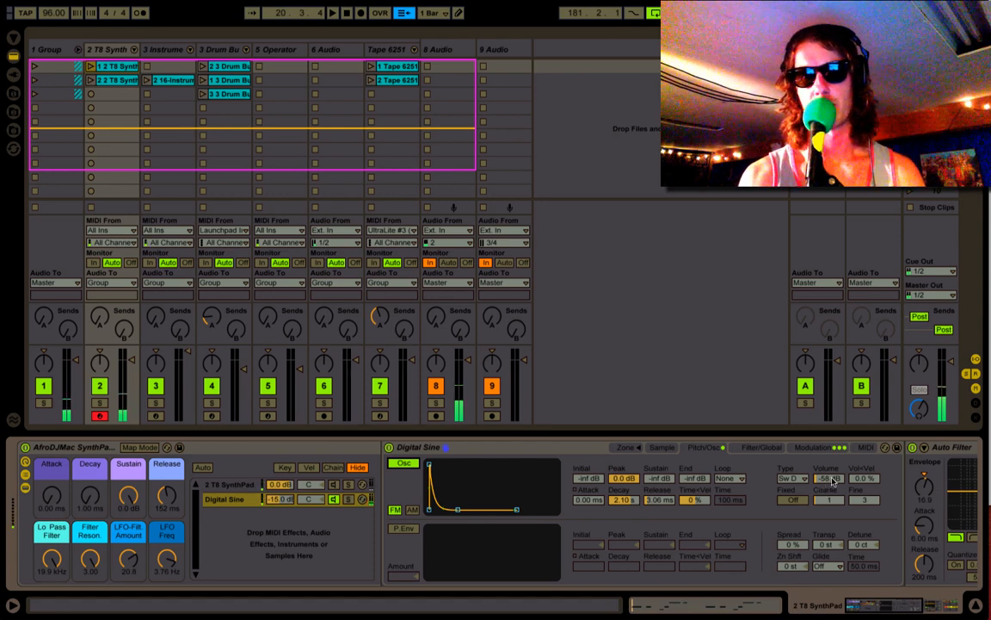
left_click_drag(830, 479, 830, 478)
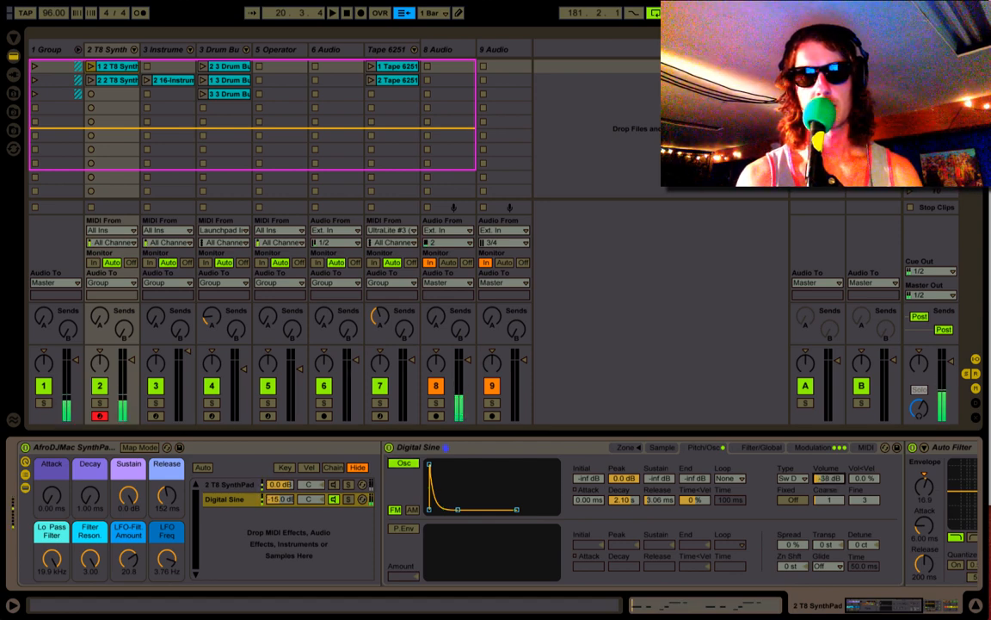
left_click_drag(829, 477, 829, 487)
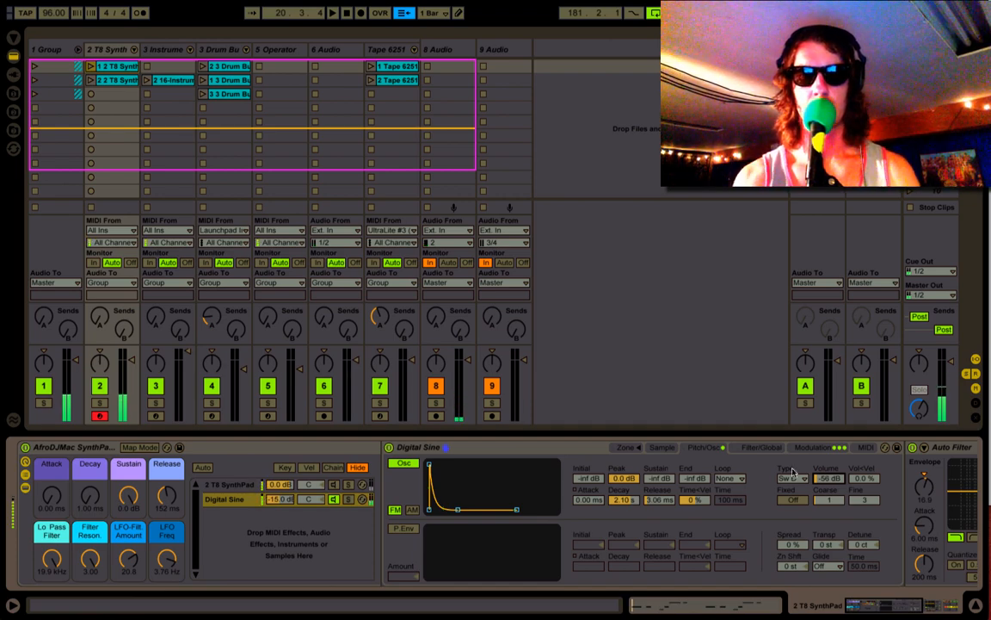
- Reactivate the 2 T8 SynthPad chain and collapse the SynthPad Tape rack to its macros only
left_click(229, 485)
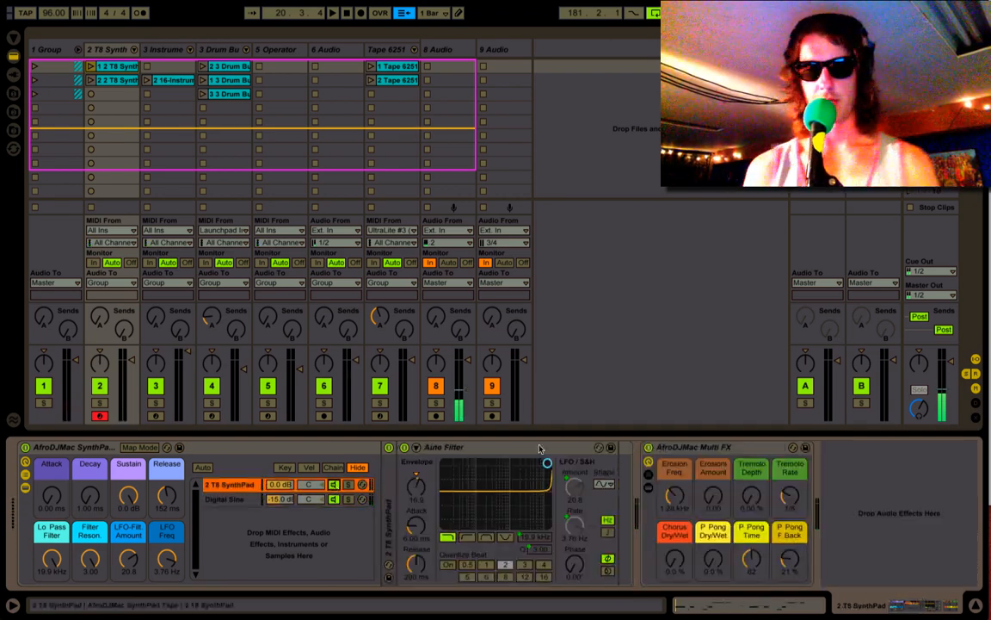
key("Delete")
left_click(24, 478)
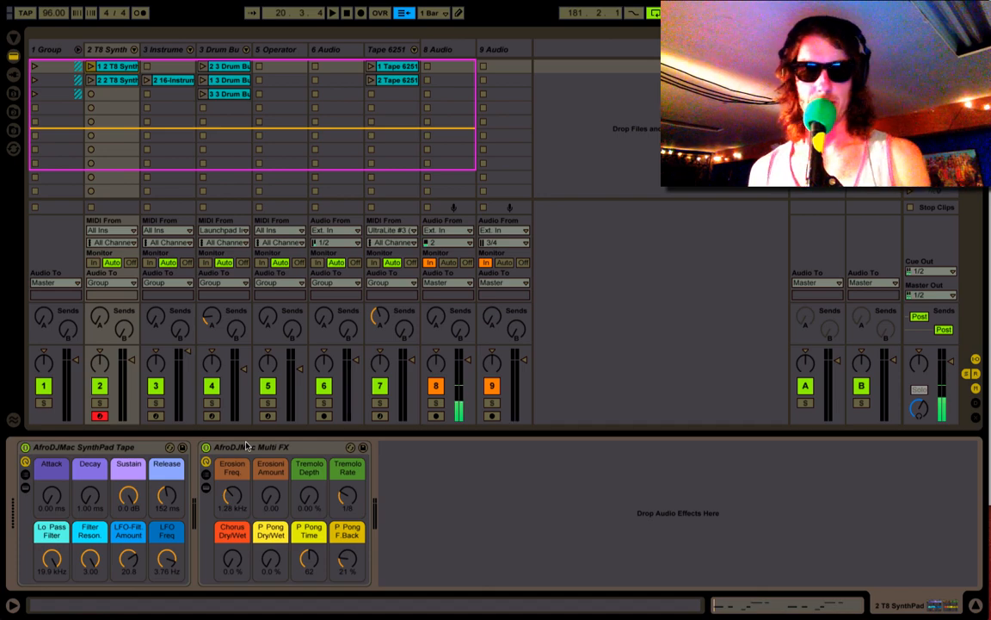
- Try the Multi FX rack's Erosion macros, return them to 300 Hz and 0.00, and set Tremolo Depth to 69.2 % and Rate to 1/6
left_click(246, 446)
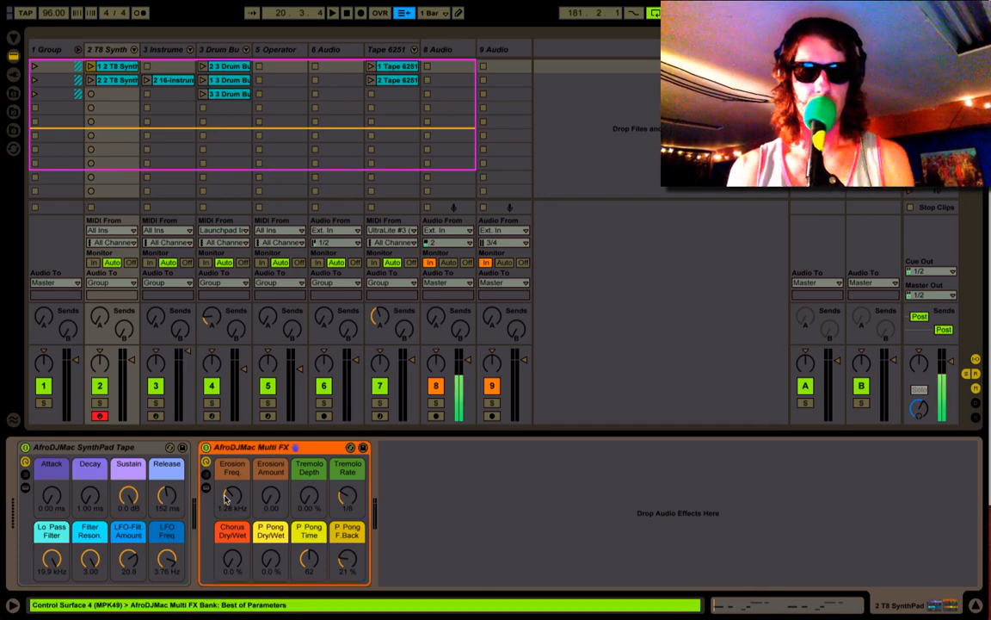
left_click_drag(275, 502, 274, 454)
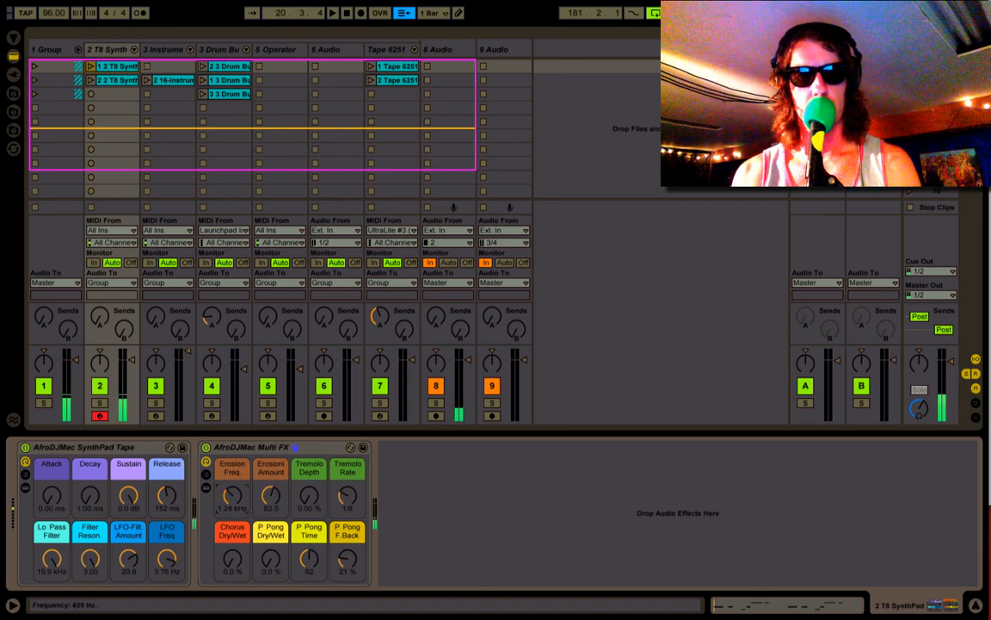
left_click_drag(239, 505, 243, 459)
- Show the Multi FX rack's devices and set the Auto Pan's Phase to 34.3°
left_click(245, 448)
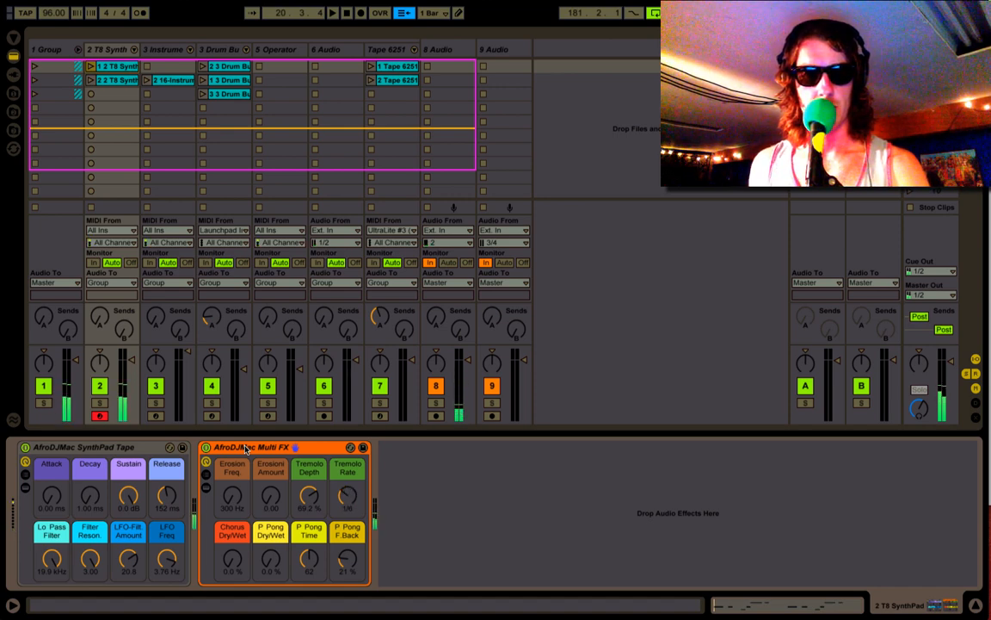
left_click(207, 487)
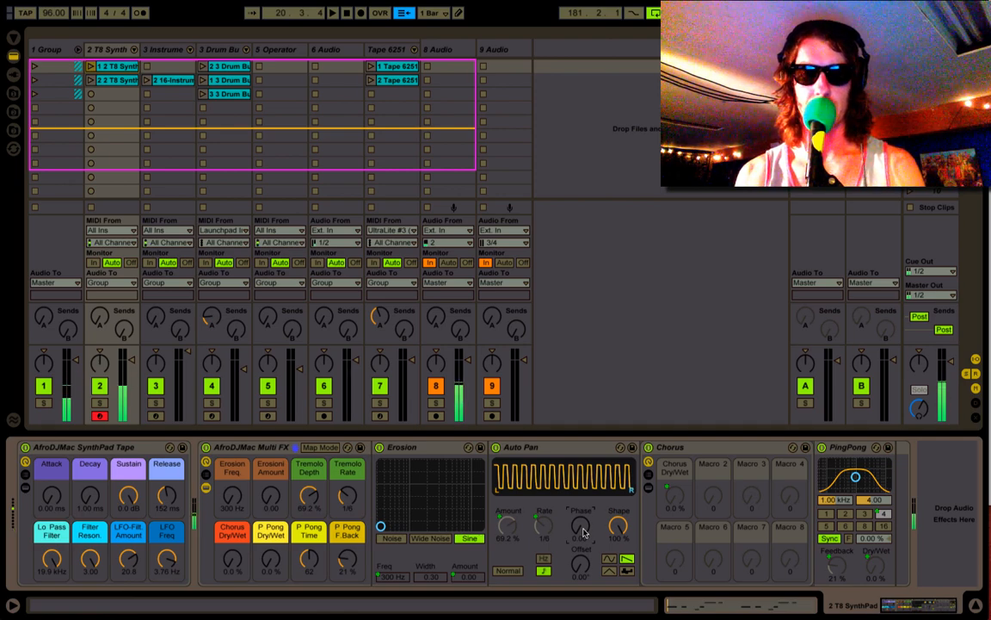
left_click_drag(583, 533, 584, 516)
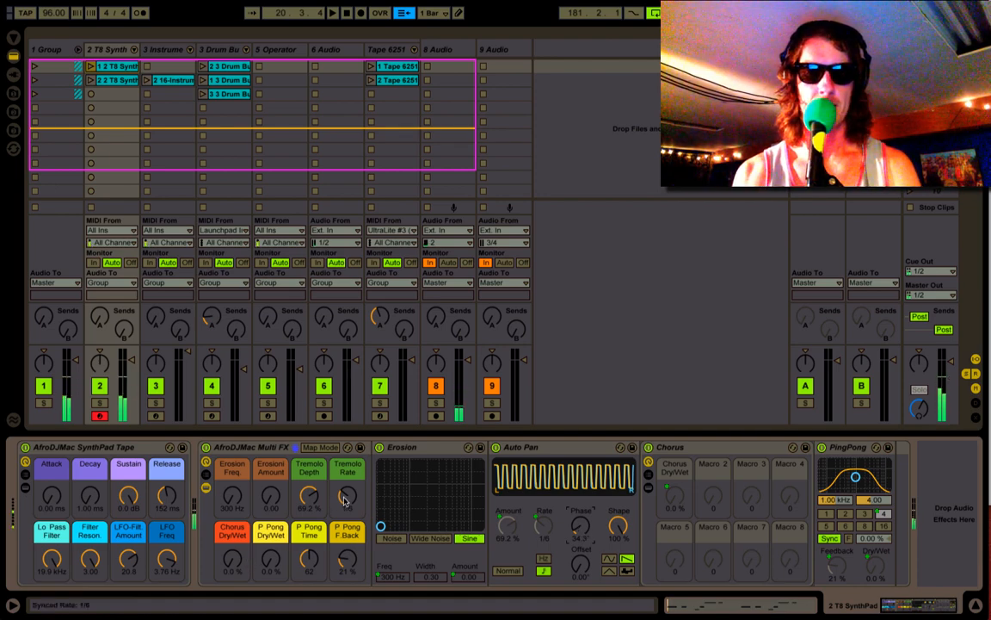
- Show the nested Chorus rack's chains and examine the EQ Three and Chorus devices on both of them
left_click(648, 487)
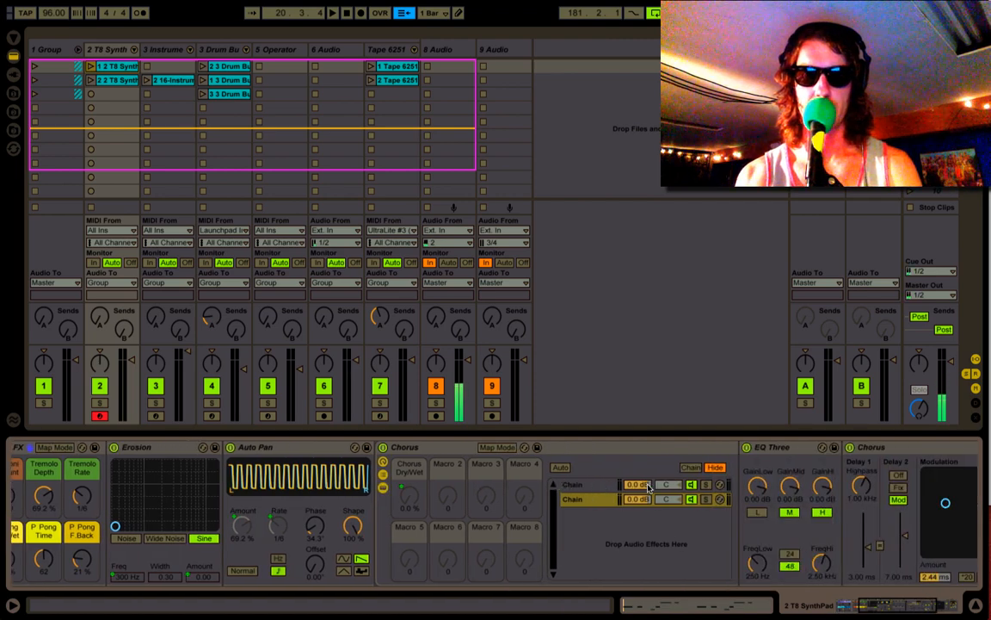
scroll(603, 488, "right", 3)
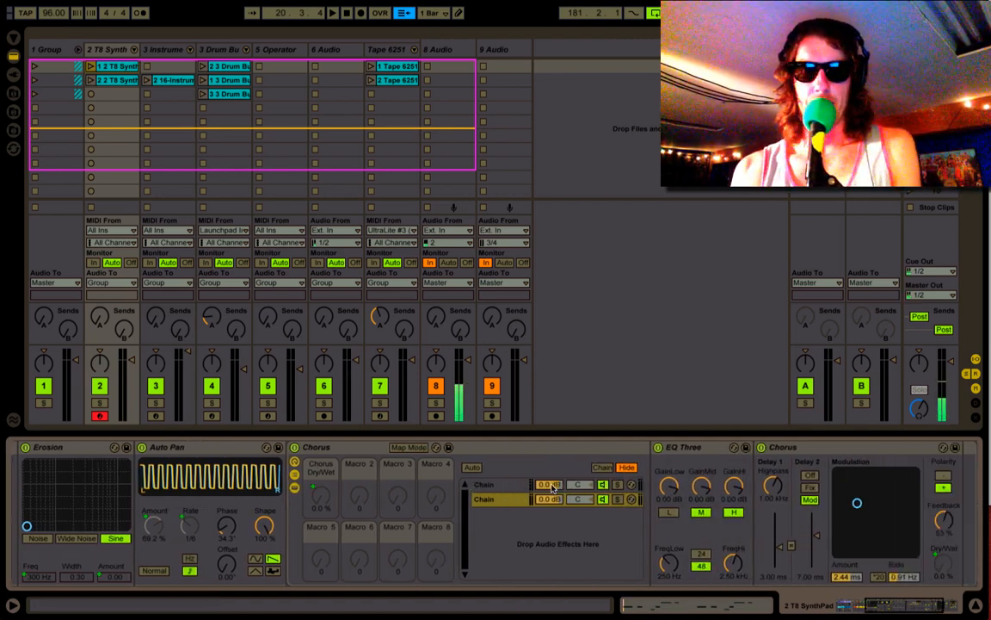
left_click(504, 486)
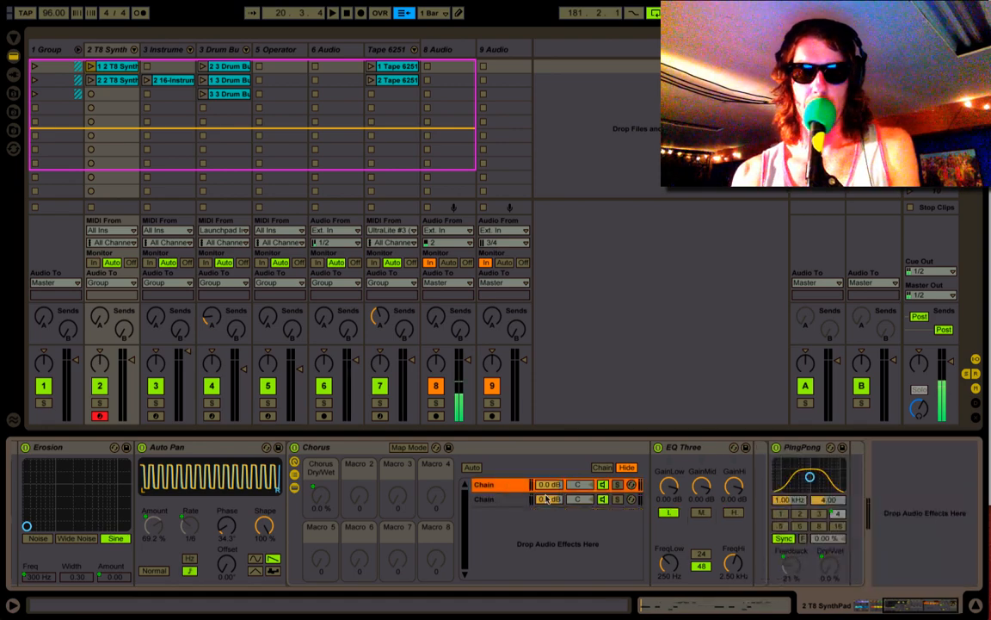
scroll(547, 499, "left", 8)
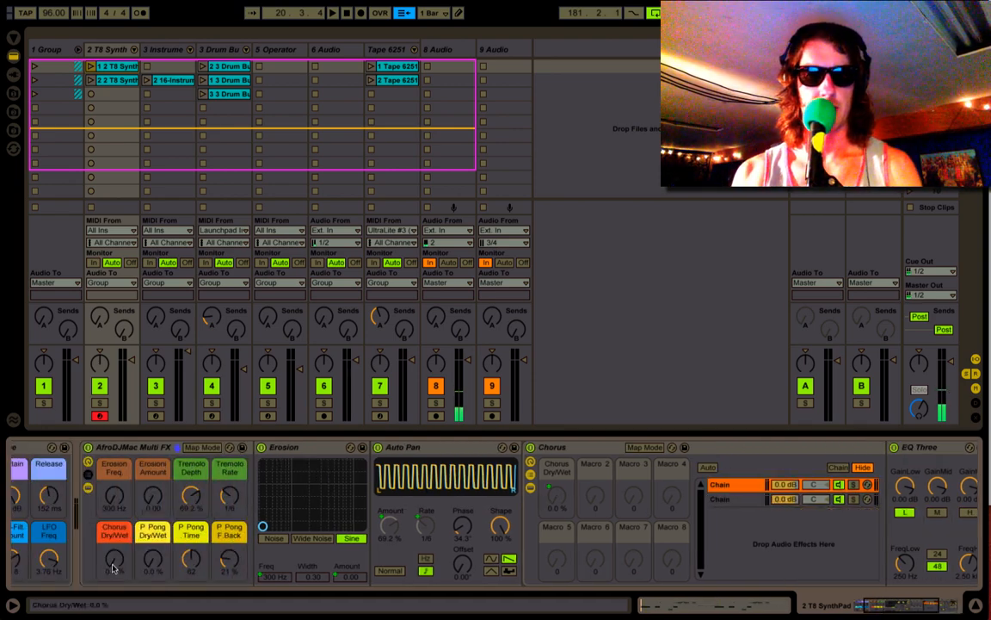
- Set Tremolo Depth to 0 %, try raised Chorus Dry/Wet amounts and return Chorus Dry/Wet to 0 %
left_click_drag(113, 568, 113, 516)
left_click_drag(188, 504, 188, 568)
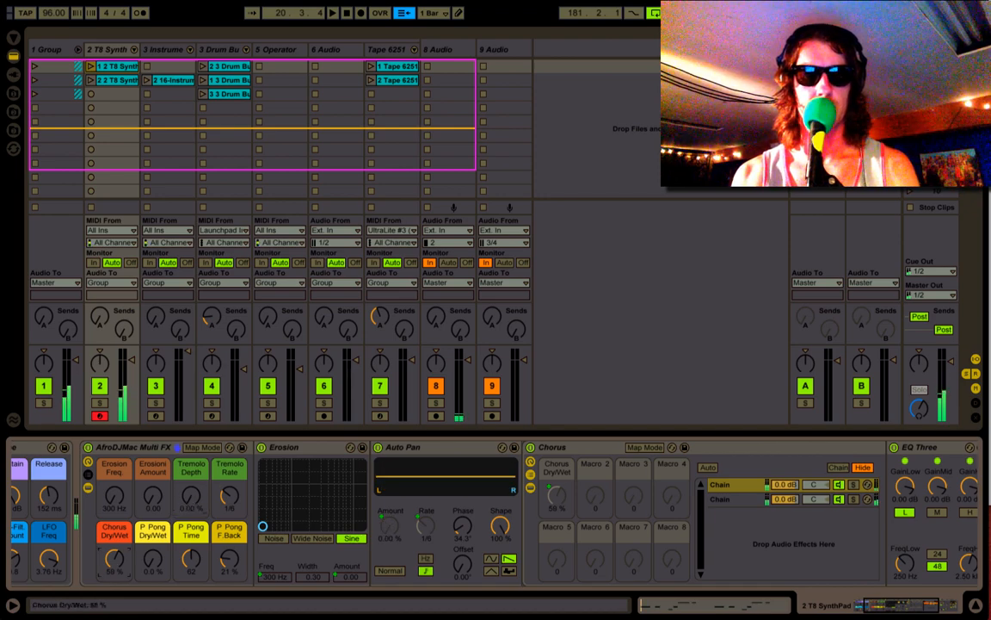
left_click_drag(113, 560, 113, 585)
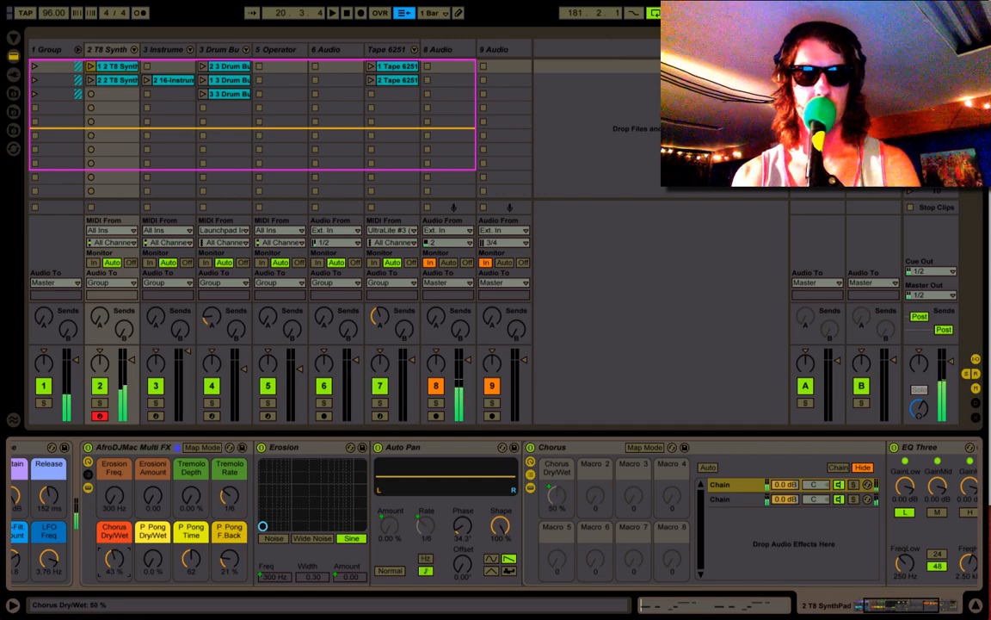
left_click_drag(112, 559, 114, 565)
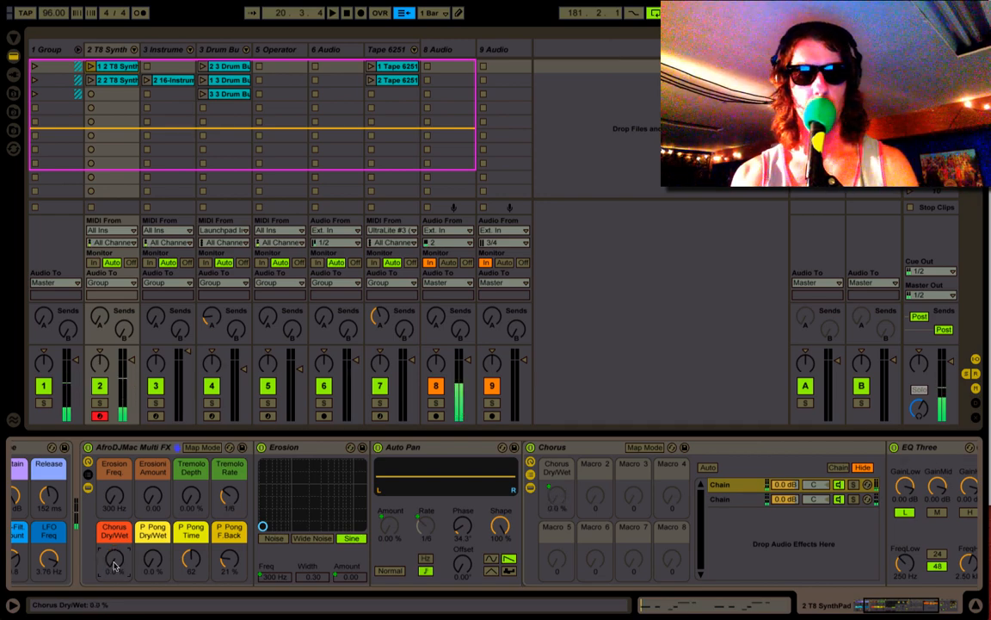
- Fold the Chorus rack and set P Pong Dry/Wet to 63 %, P Pong Time to 59 and P Pong F.Back to 65 %
double_click(565, 446)
left_click_drag(152, 562, 152, 503)
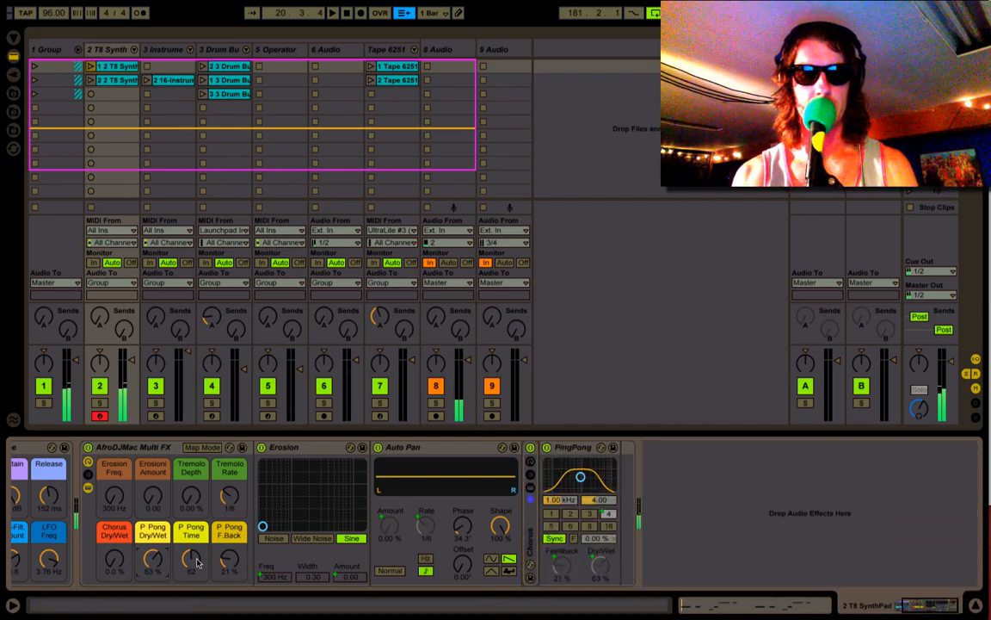
mouse_move(192, 555)
left_mouse_down()
mouse_move(192, 527)
mouse_move(191, 575)
mouse_move(230, 544)
mouse_move(191, 546)
left_mouse_up()
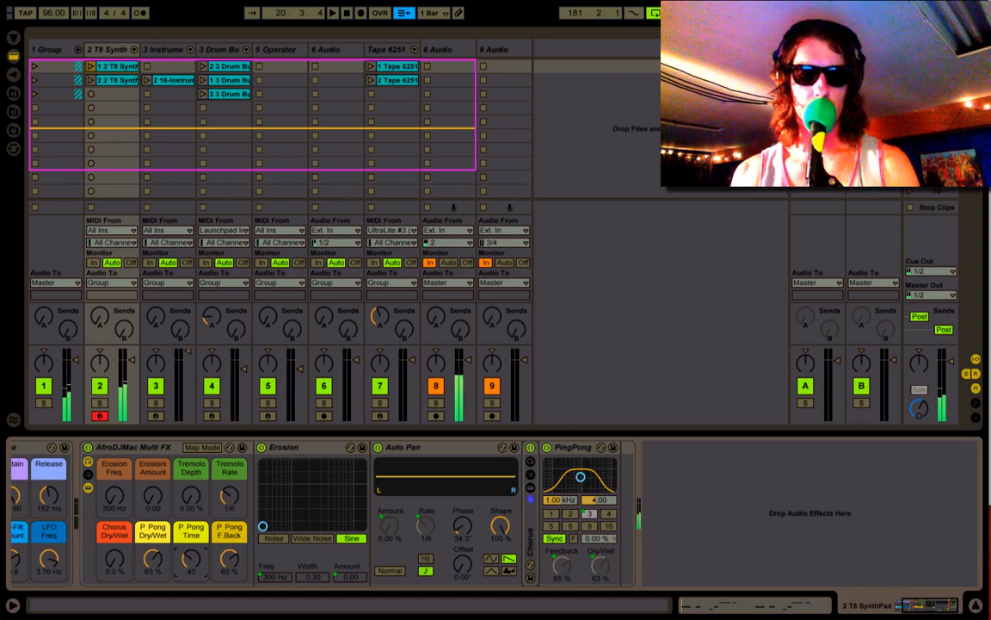
left_click_drag(188, 560, 187, 547)
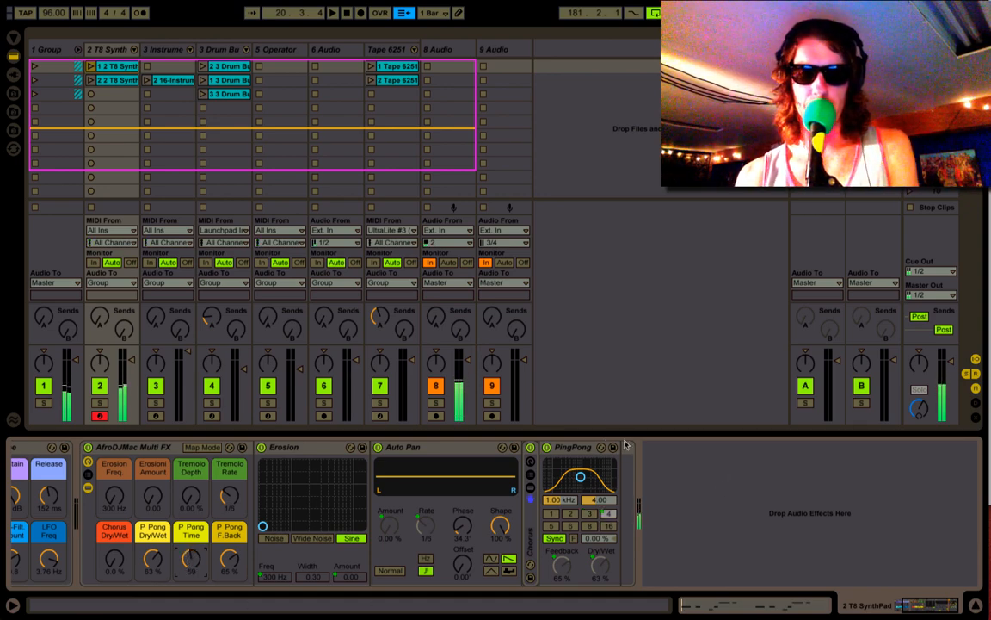
- Set the PingPong delay's time-change mode to Jump
right_click(583, 452)
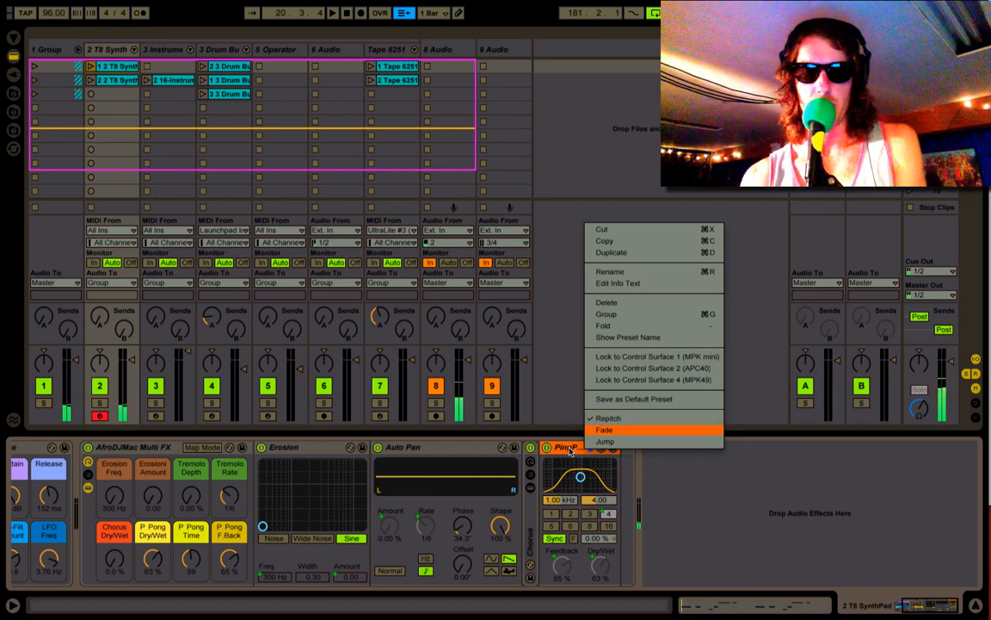
right_click(570, 451)
left_click(569, 452)
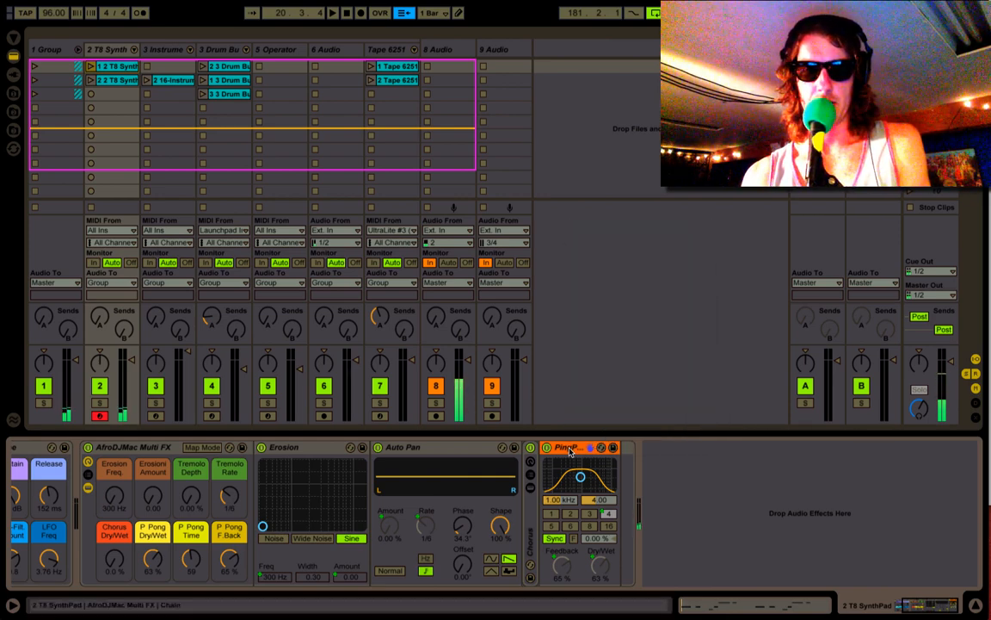
right_click(570, 451)
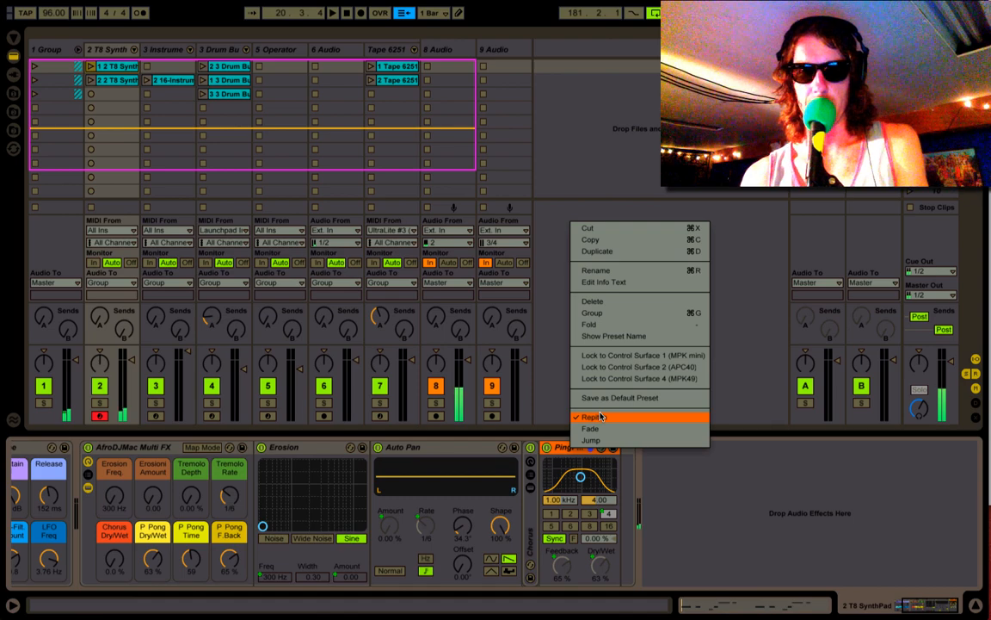
left_click(592, 440)
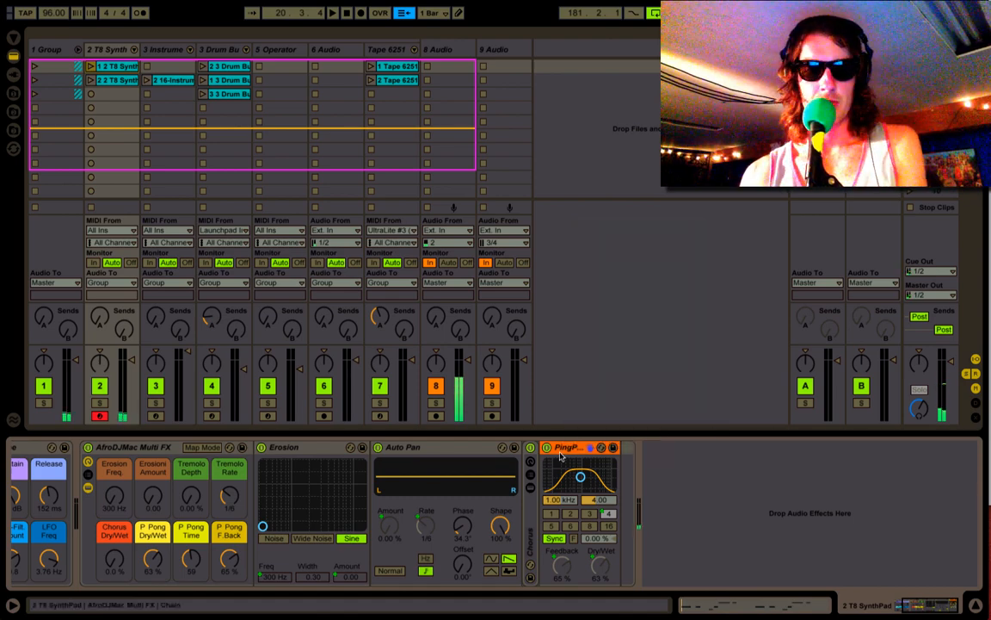
- Set the Multi FX rack's Erosion Amount to 54.0 and its Erosion Frequency to 898 Hz
scroll(340, 469, "left", 3)
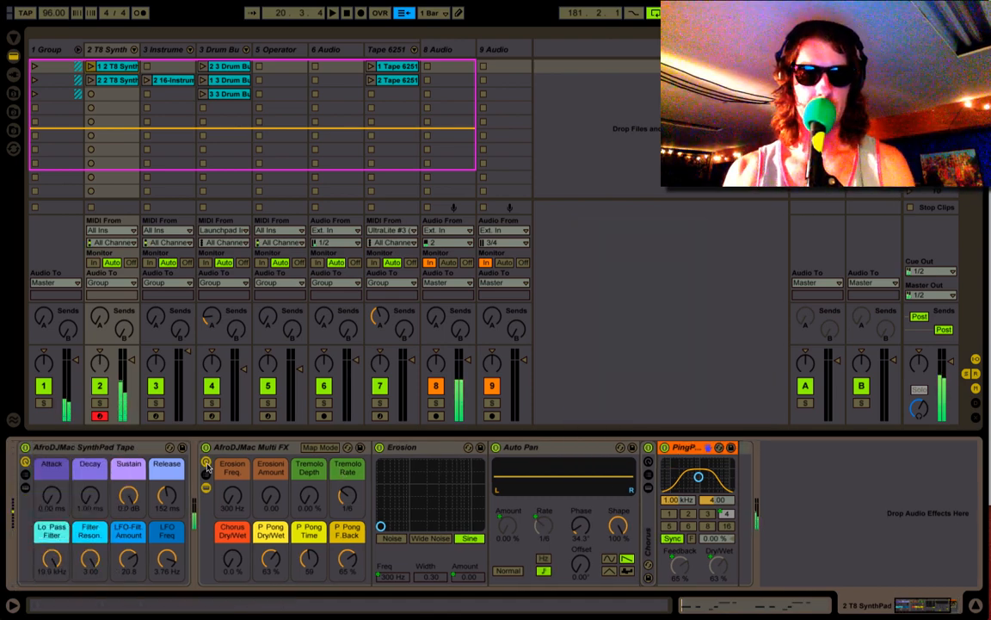
mouse_move(271, 494)
left_mouse_down()
mouse_move(270, 464)
mouse_move(271, 476)
left_mouse_up()
left_click_drag(232, 510, 232, 482)
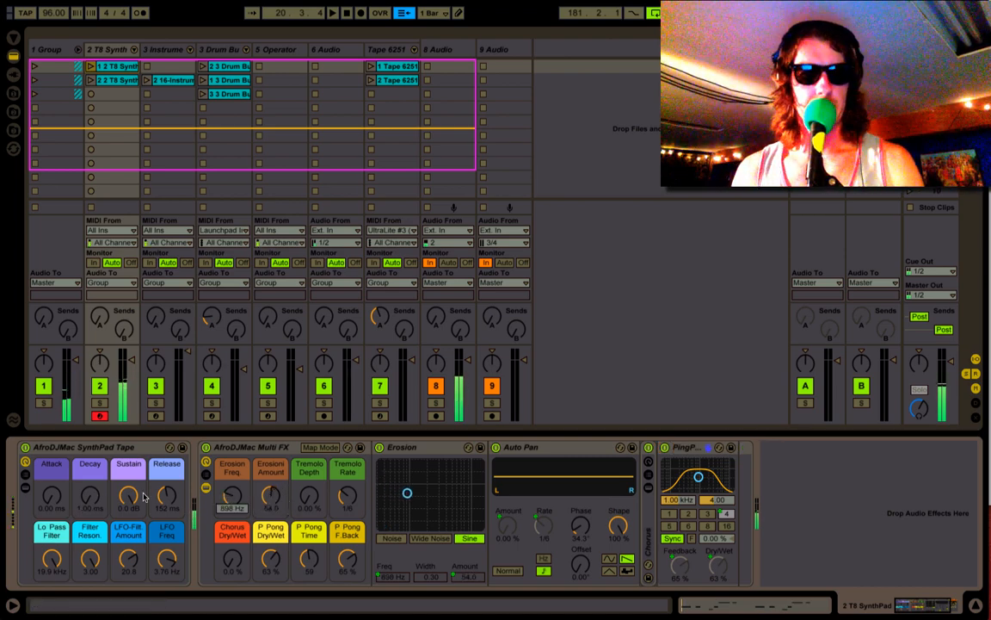
- Show the SynthPad Tape rack's devices and unfold the 2 T8 SynthPad sampler
left_click(26, 487)
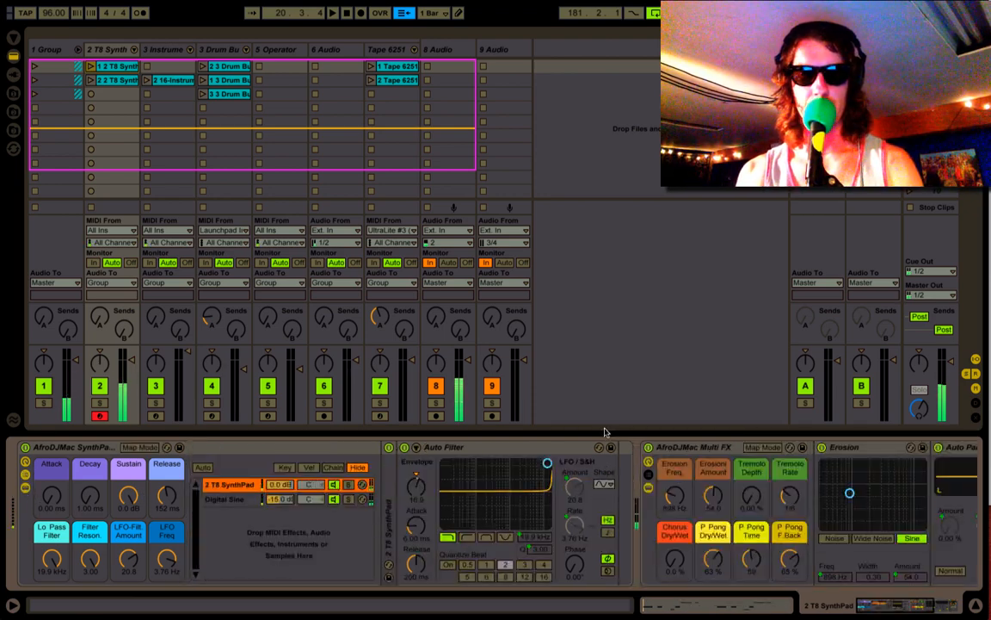
left_click(394, 476)
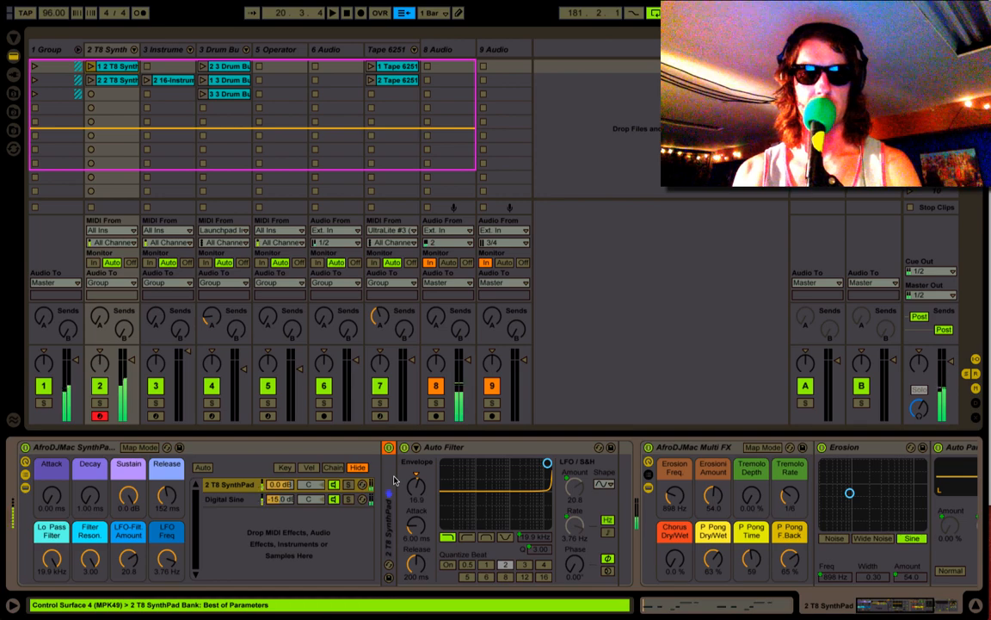
double_click(394, 479)
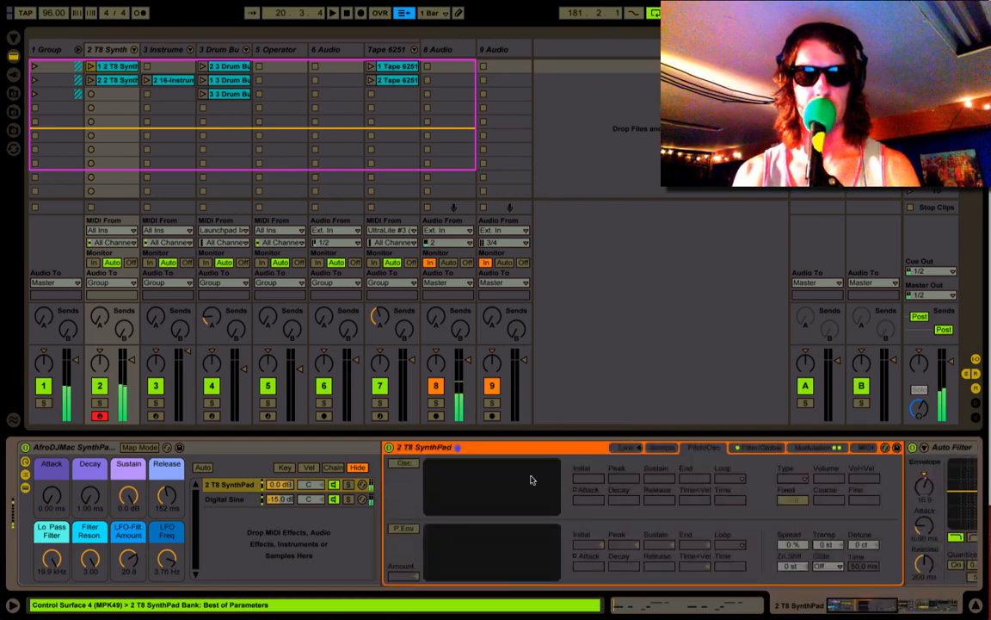